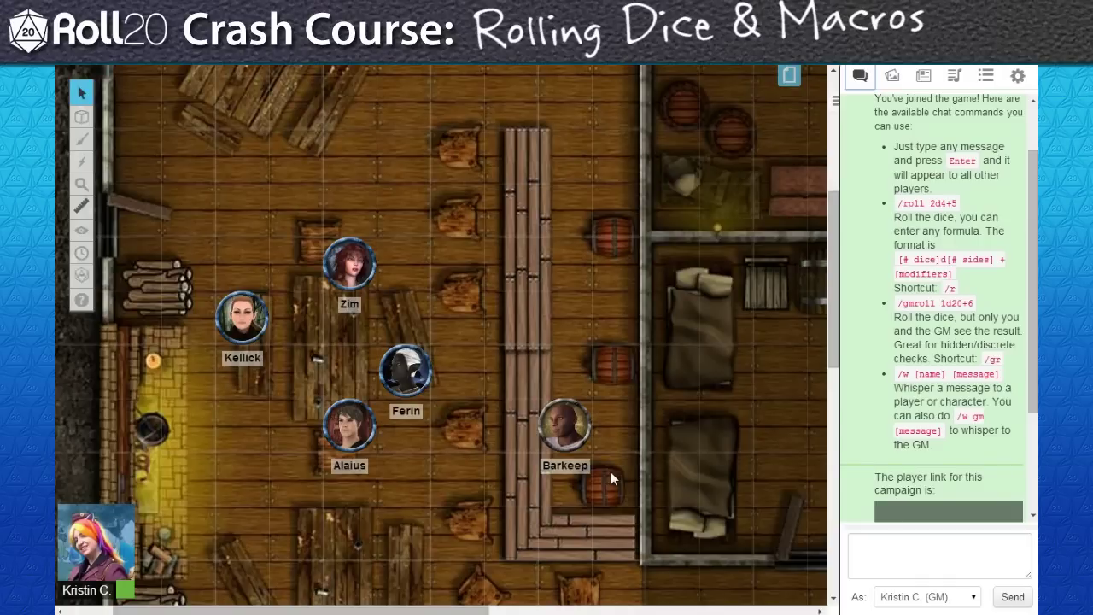
Step: Roll single d6, d8, d10 and d12 dice from the Dice Roller
left_click(82, 279)
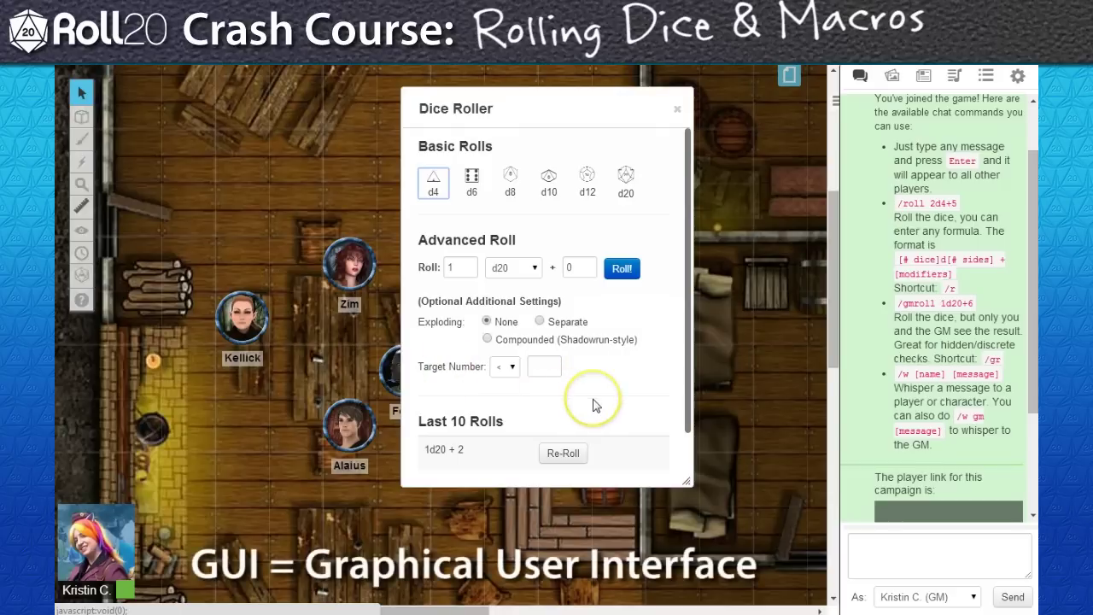
left_click(471, 175)
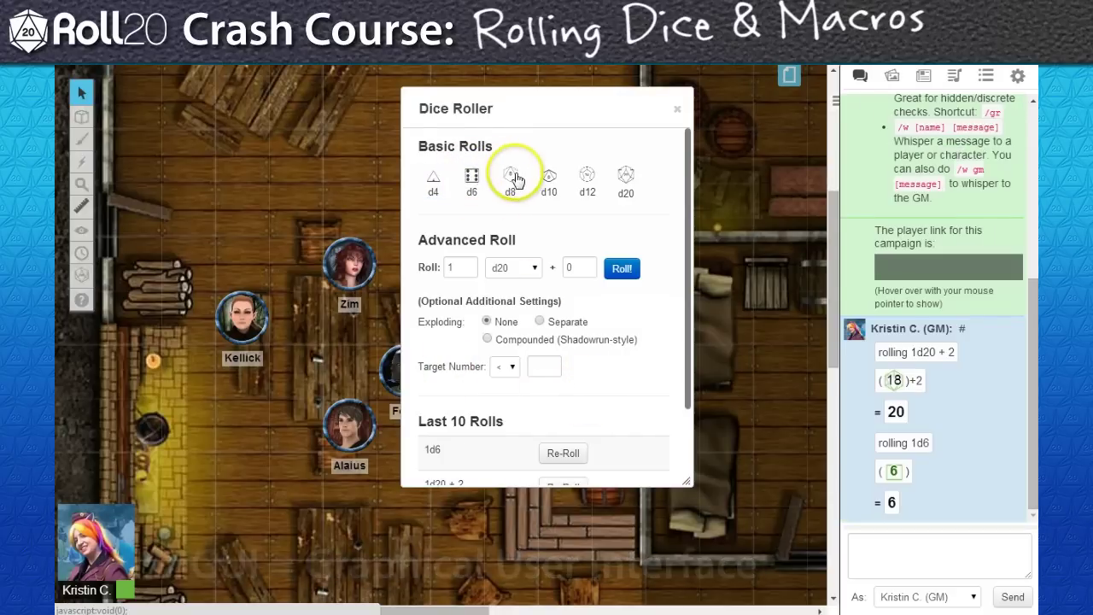
left_click(511, 175)
left_click(549, 178)
left_click(587, 176)
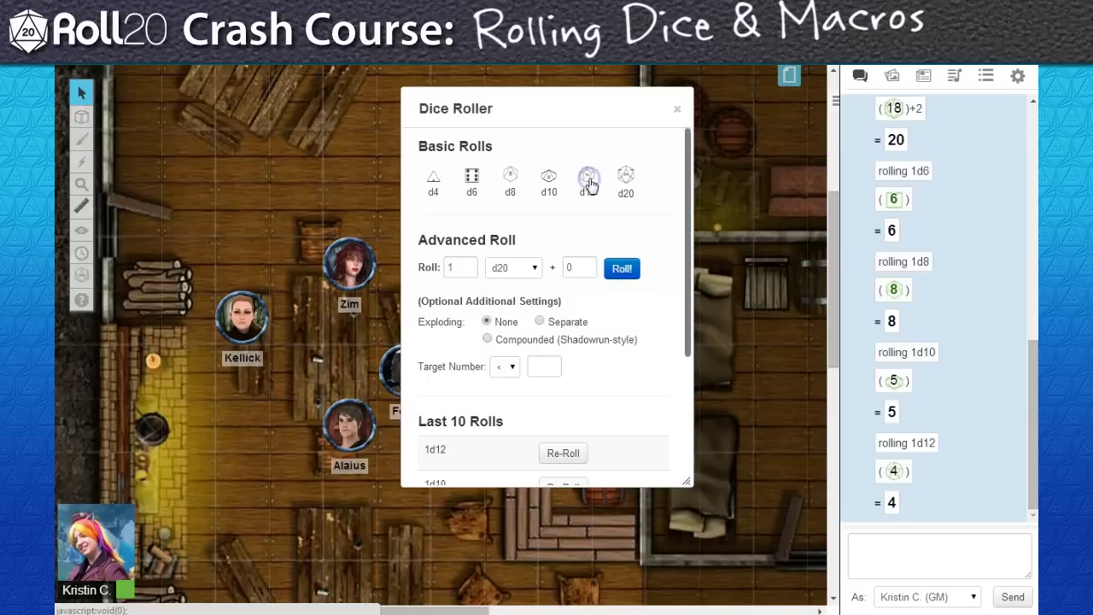
Step: Roll 3 d6 with a -5 modifier
left_click(455, 271)
double_click(455, 270)
type("3")
left_click(512, 268)
left_click(513, 295)
left_click(589, 268)
type("-5")
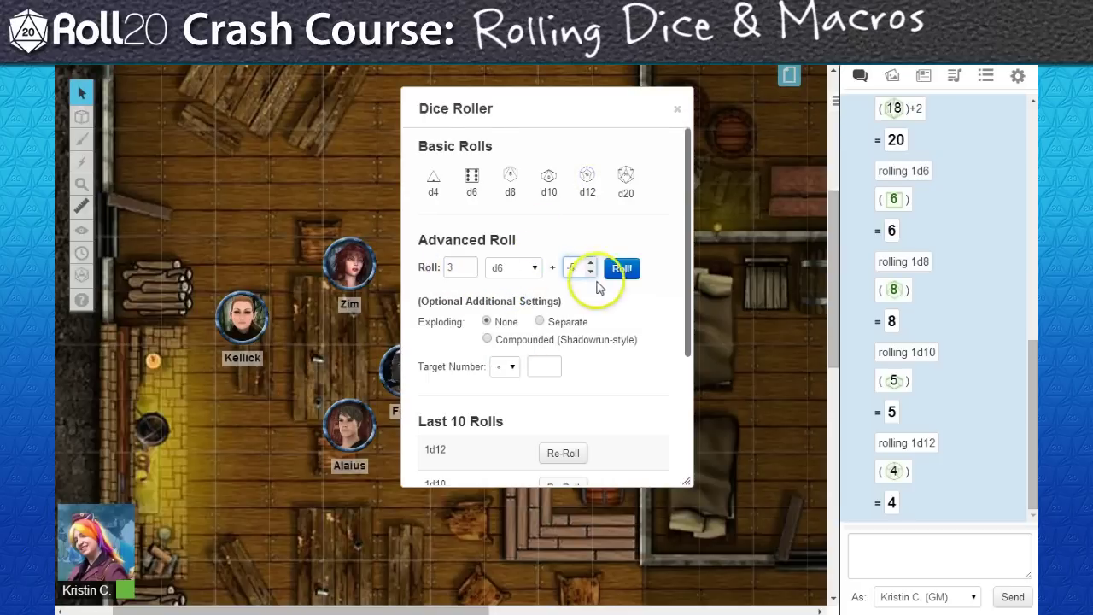
left_click(621, 270)
Step: Re-roll the 3d6 + -5, the 1d10 and the d6 twice, then close the Dice Roller
scroll(647, 285, "down", 3)
left_click(563, 224)
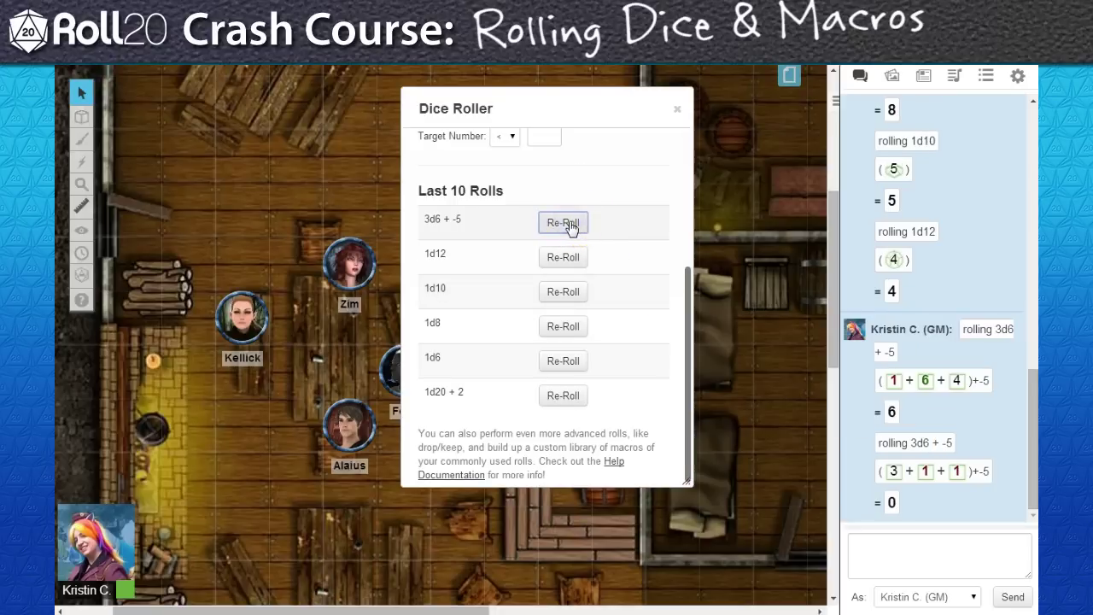
left_click(564, 292)
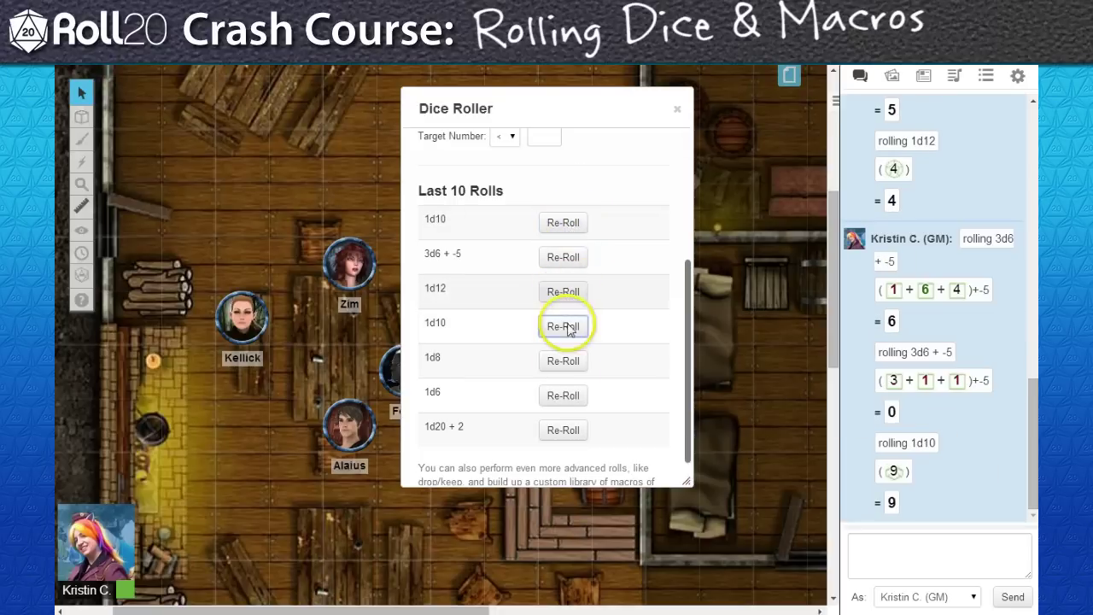
left_click(564, 396)
left_click(564, 223)
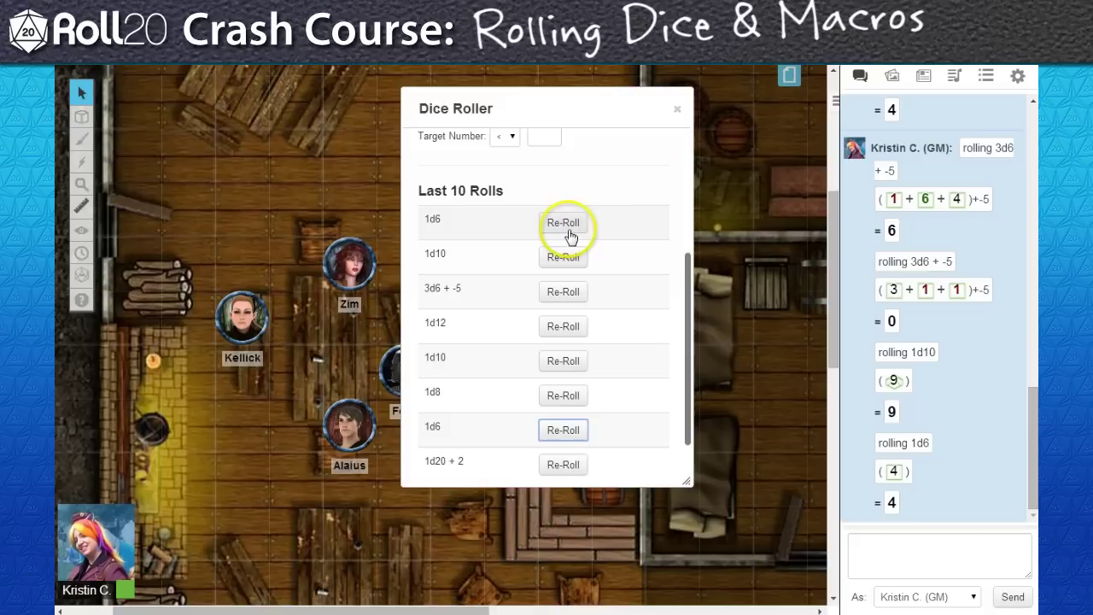
left_click(677, 109)
left_click(871, 532)
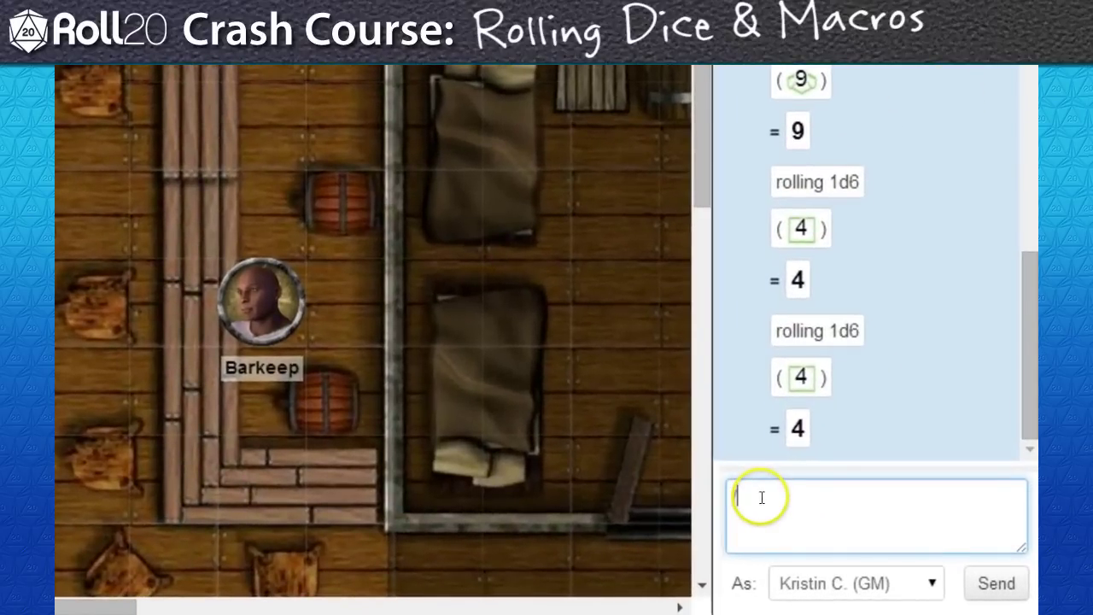
Step: Send '/roll 3d6 - 5' and '/roll 1d20 + 2d6 -1d8' in chat
type("/roll 3d6 - 5")
key("Return")
type("/roll 1d20 + 2d6 -1d8")
key("Return")
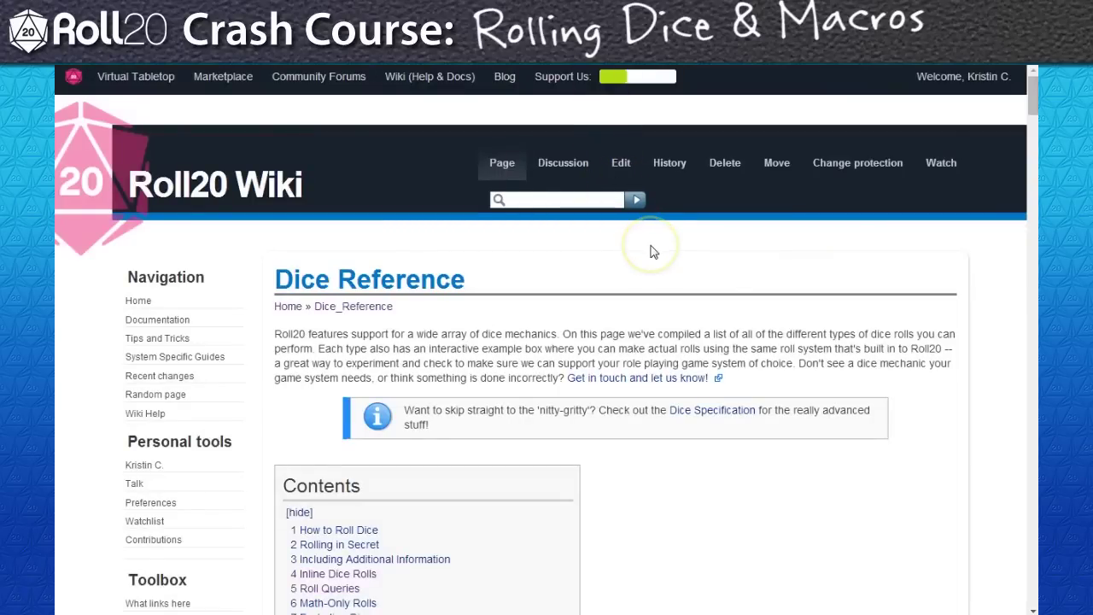
Step: Scroll through the Dice Reference wiki sections from the contents down to rerolling dice
scroll(666, 256, "down", 3)
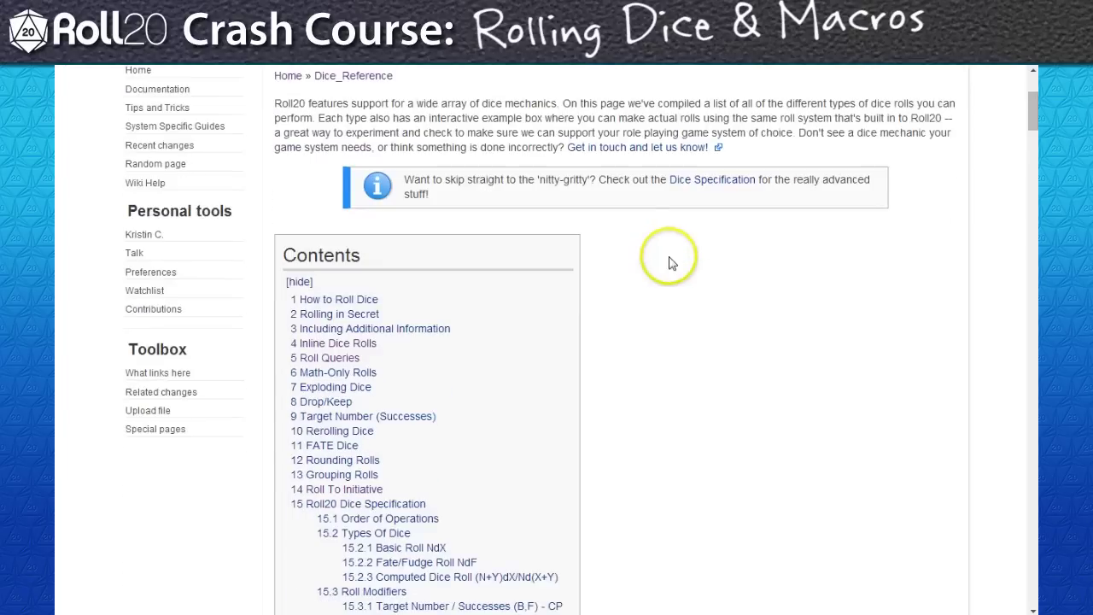
scroll(671, 263, "down", 1)
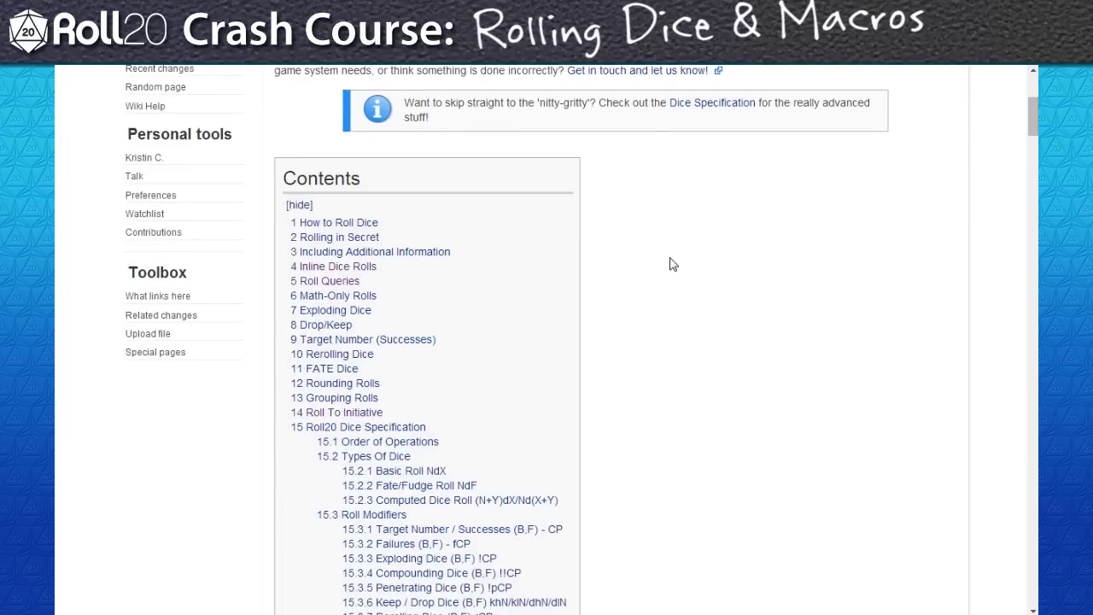
scroll(672, 265, "down", 4)
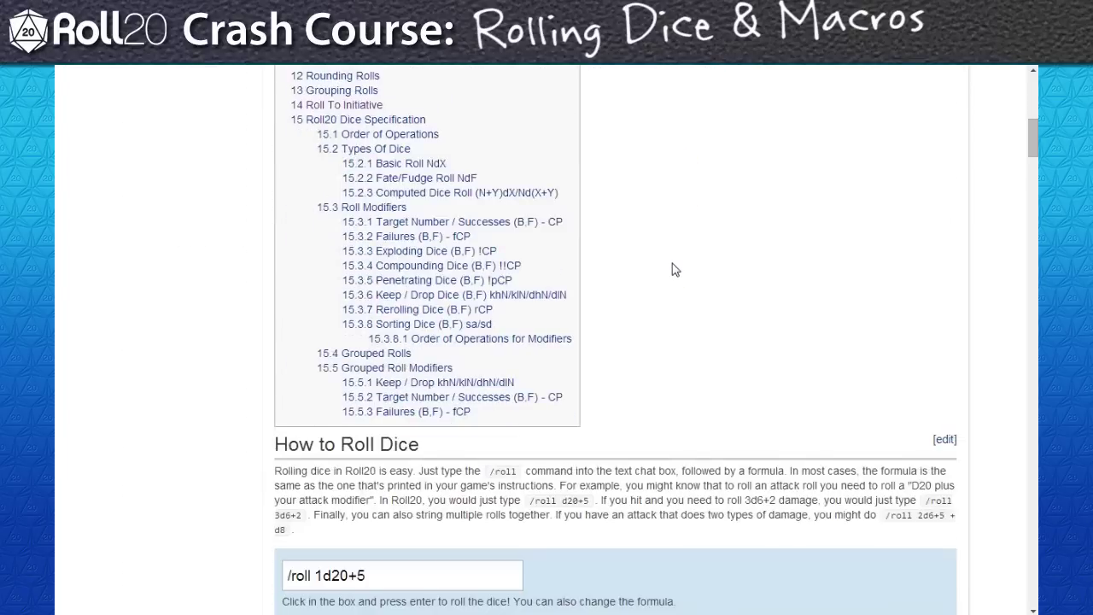
scroll(672, 270, "down", 7)
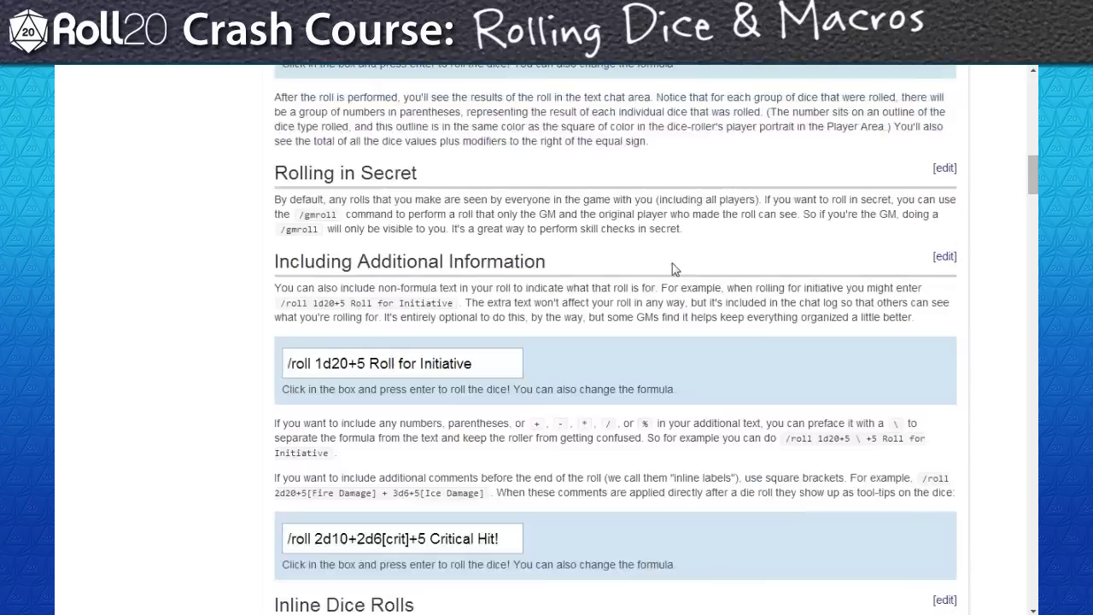
scroll(672, 270, "down", 3)
scroll(672, 263, "down", 12)
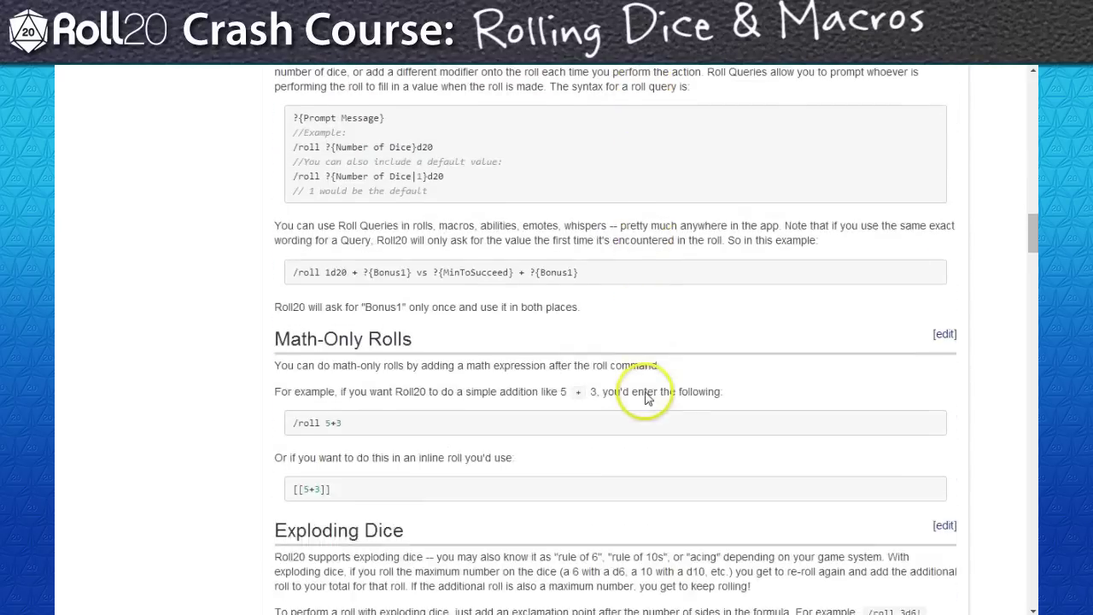
scroll(649, 396, "down", 10)
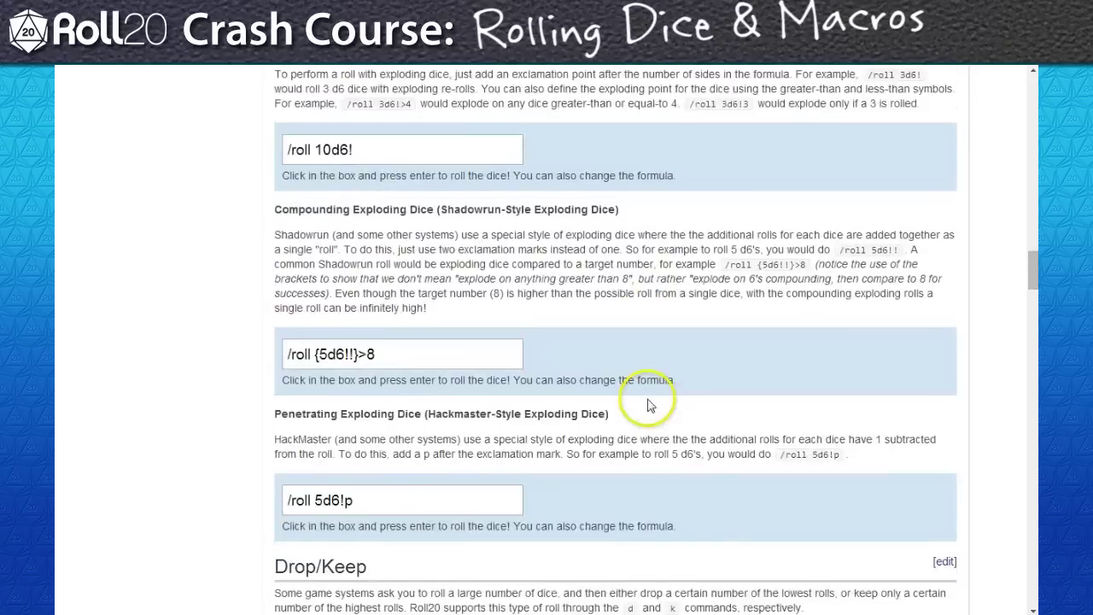
scroll(649, 410, "down", 10)
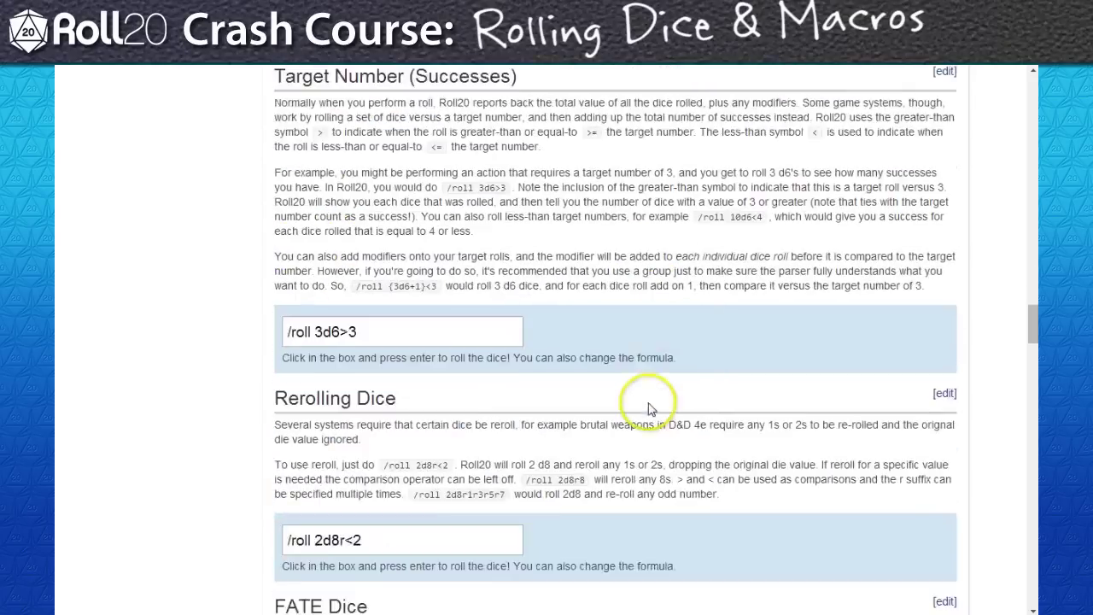
scroll(649, 414, "down", 5)
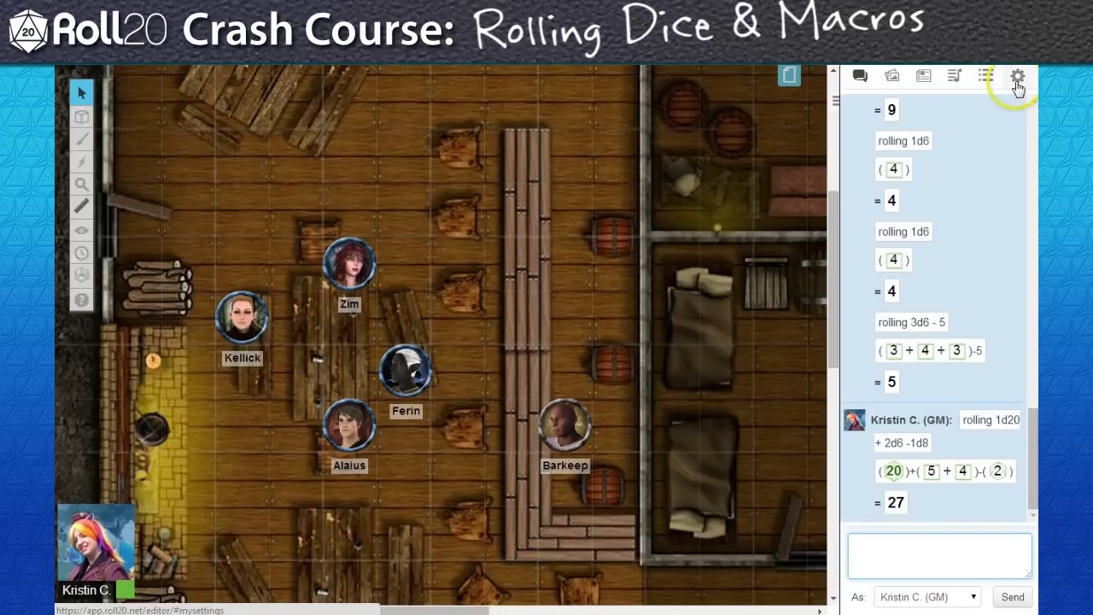
Step: Add a new macro named 'Initiative', then bring up the character journal
left_click(1017, 77)
left_click(999, 107)
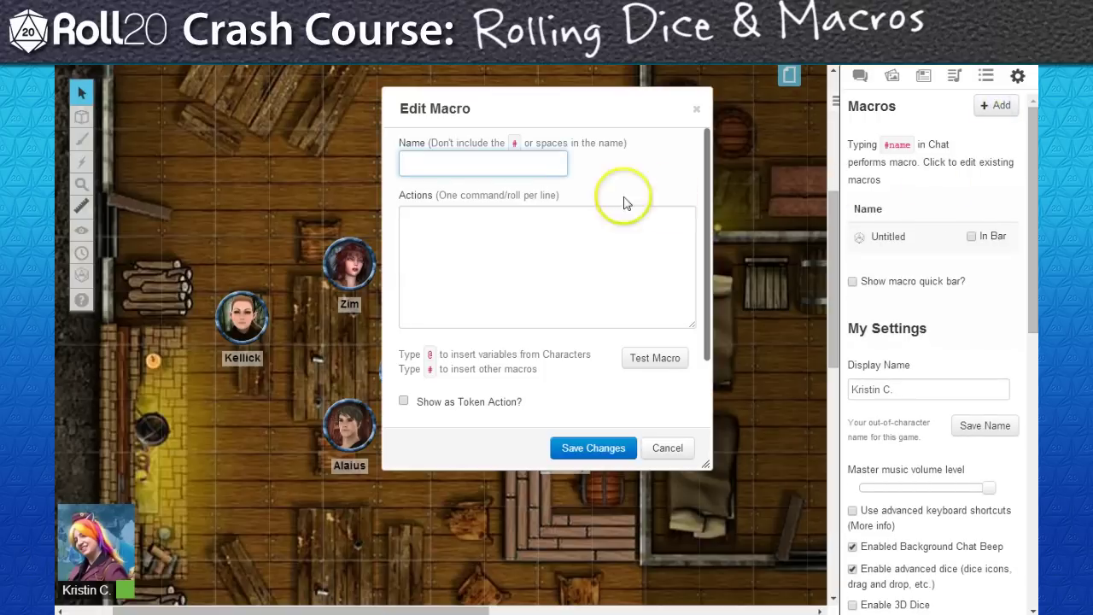
left_click(524, 165)
type("Initiative")
left_click(609, 183)
left_click(593, 198)
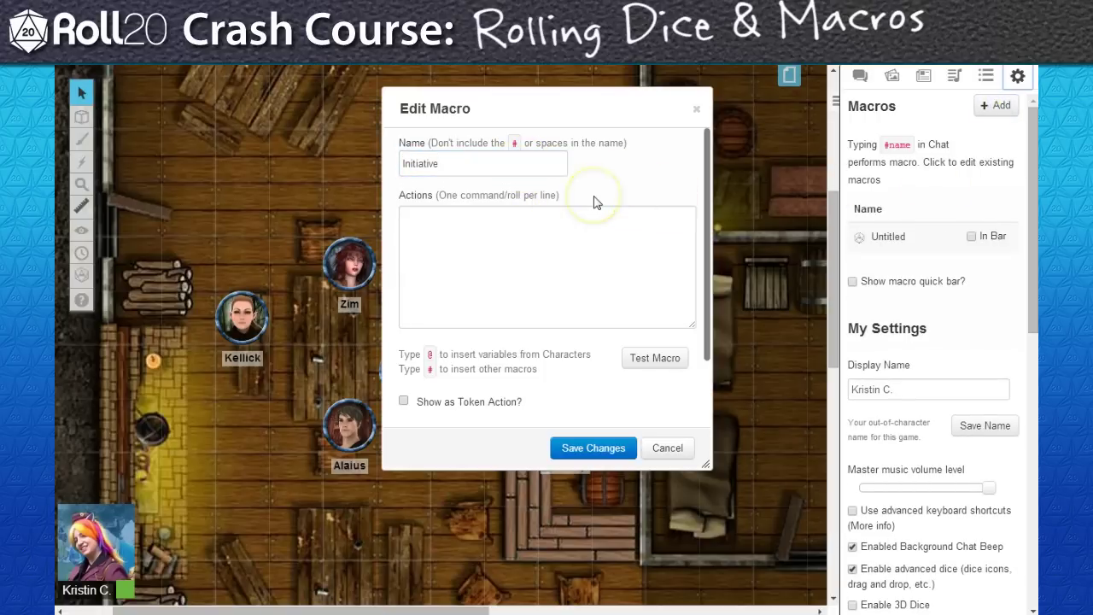
left_click(597, 199)
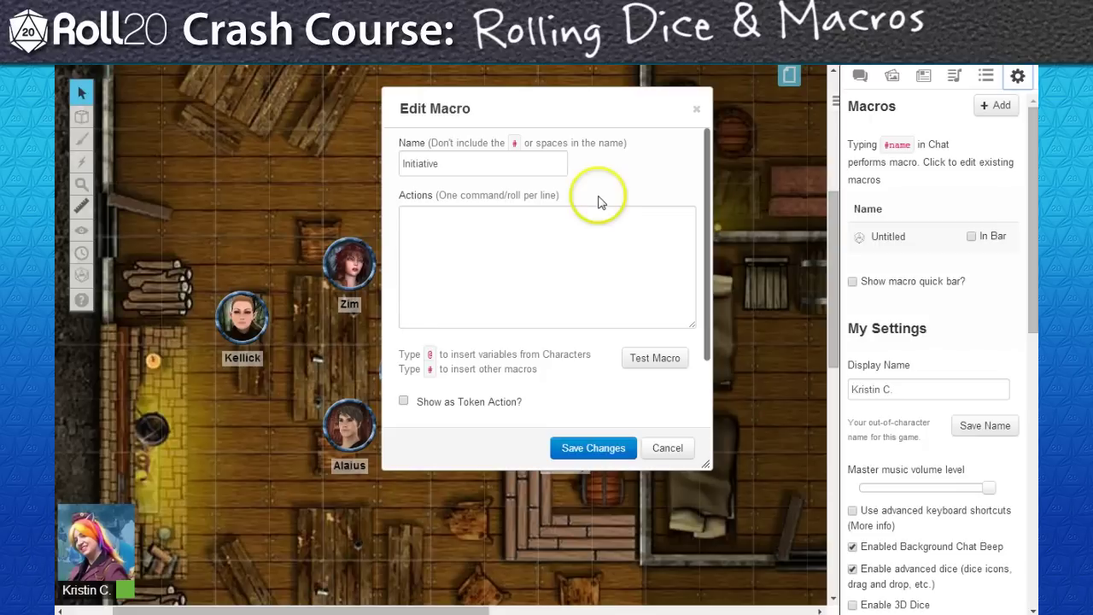
left_click(924, 78)
left_click(909, 192)
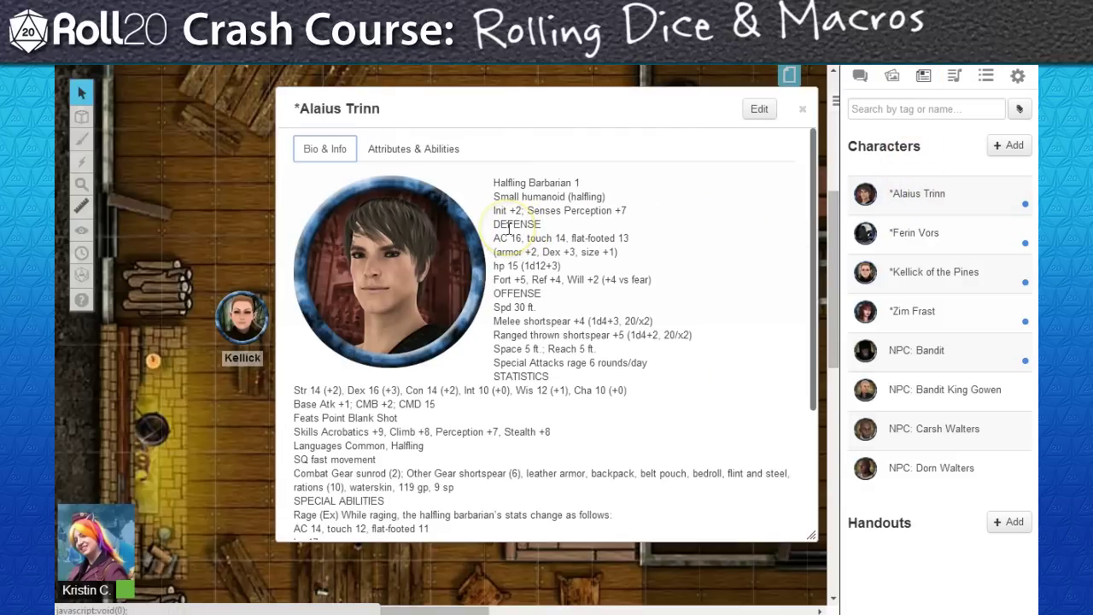
left_click_drag(491, 214, 536, 213)
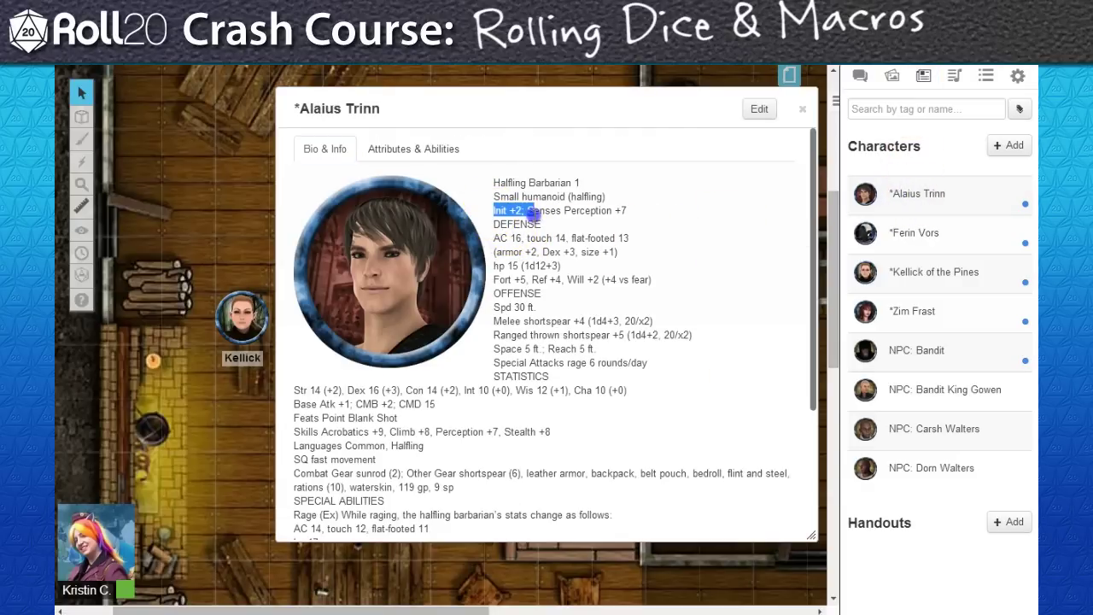
left_click(800, 112)
left_click(480, 274)
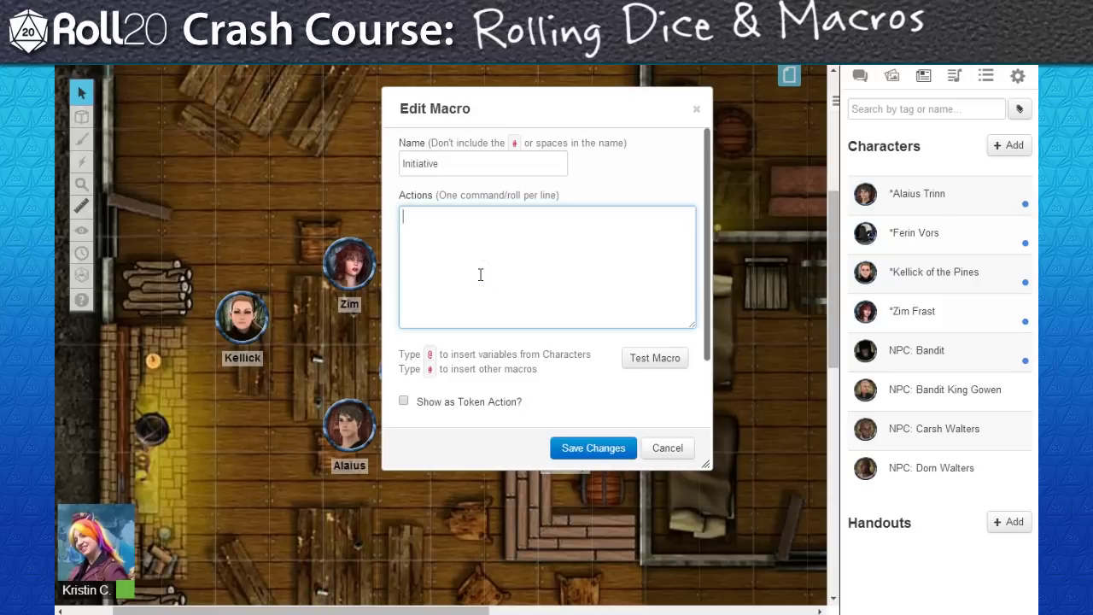
Step: Give the Initiative macro the action '/roll 1d20 + 2', save it, and check its roll in chat
type("/roll")
type(" 1d20 +")
type(" 3")
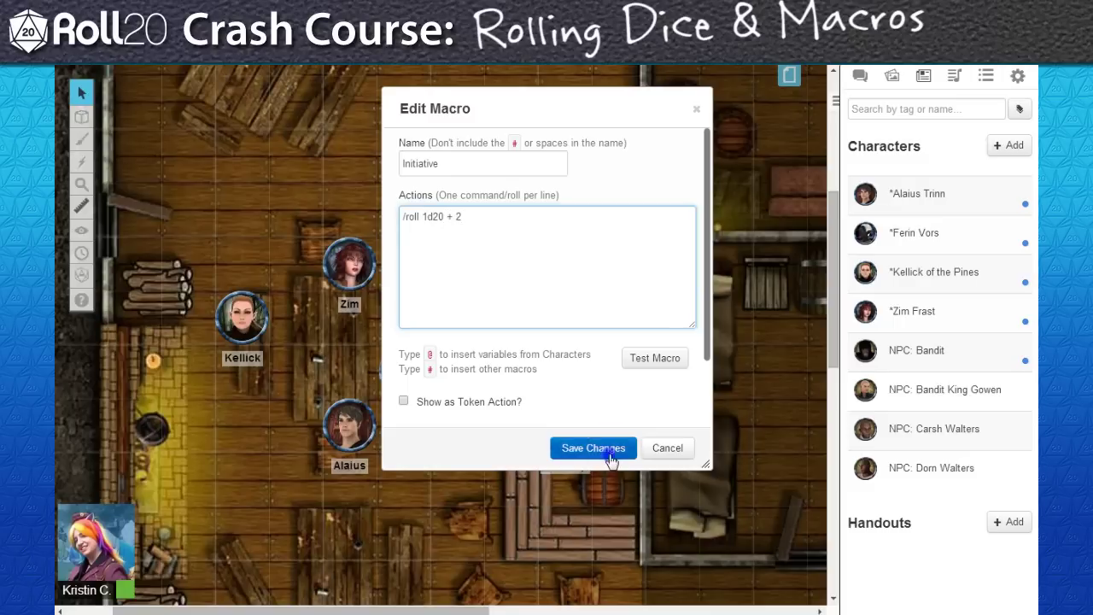
left_click(594, 448)
left_click(1018, 76)
left_click(860, 76)
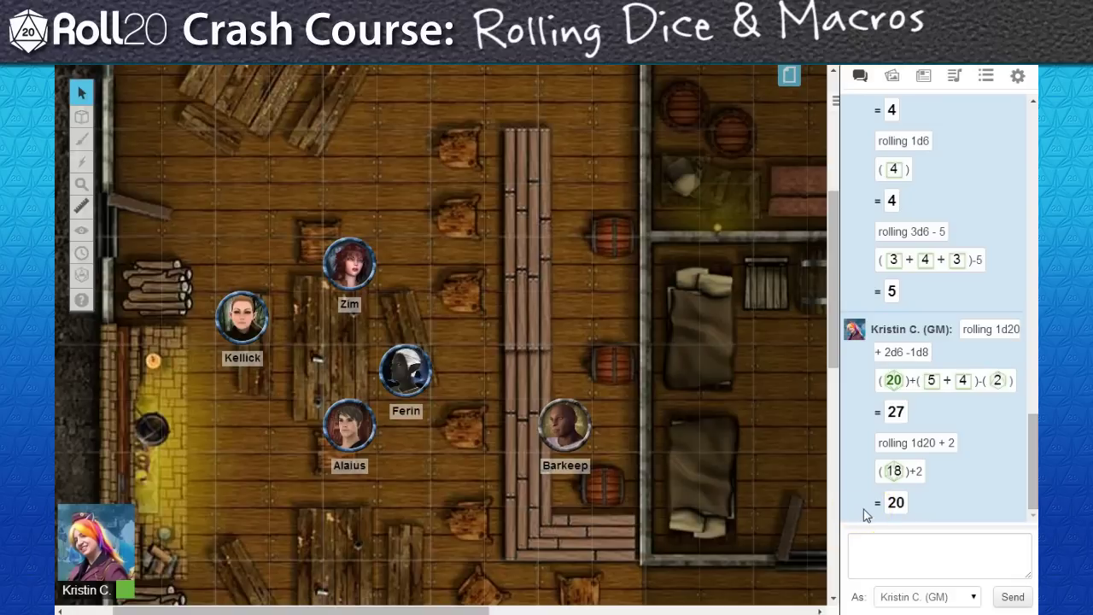
Step: Check Alaius Trinn's Initiative attribute on the Attributes & Abilities tab
left_click(923, 77)
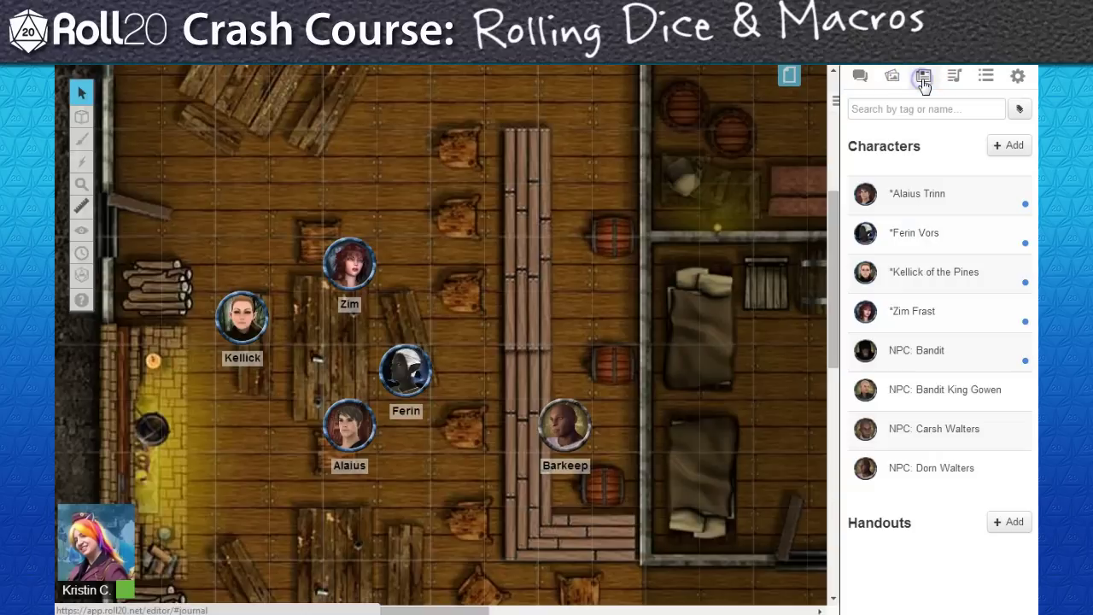
left_click(907, 187)
left_click(408, 151)
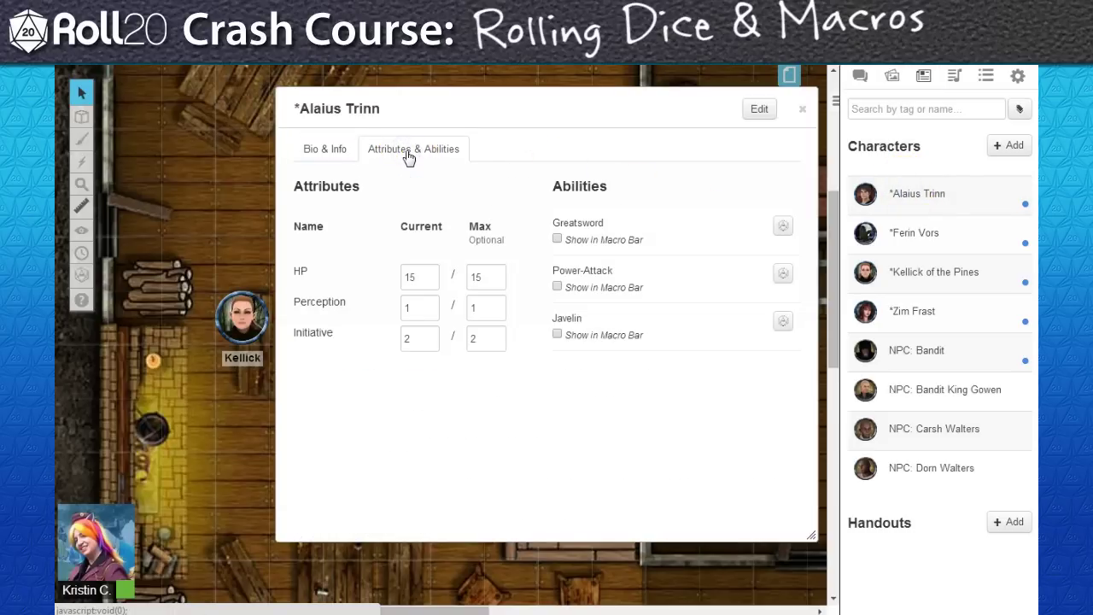
left_click(802, 109)
left_click(1017, 77)
left_click(871, 234)
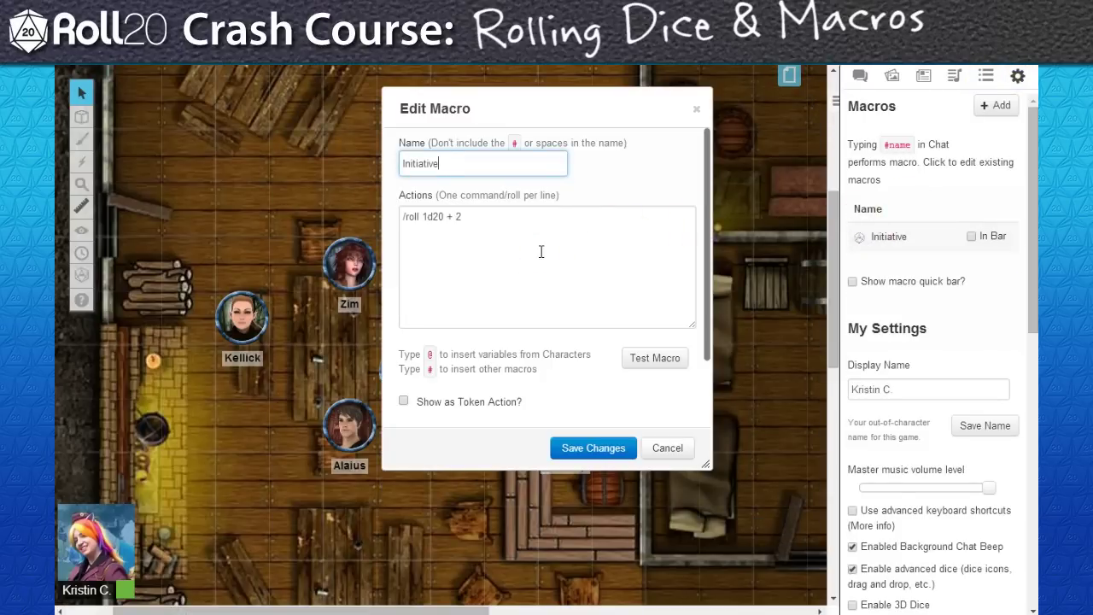
double_click(458, 216)
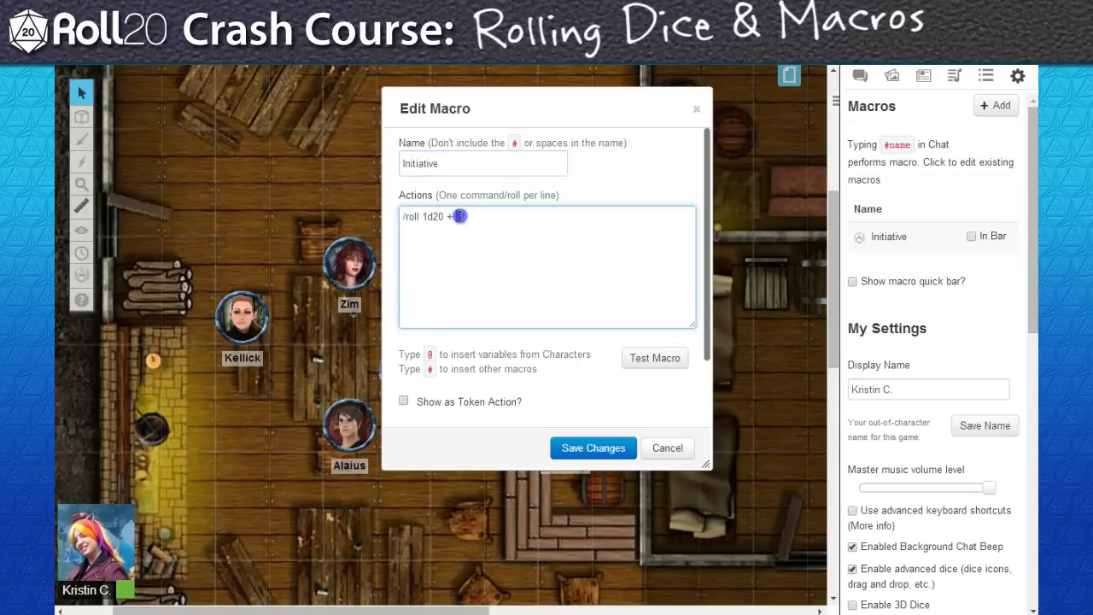
type("@In")
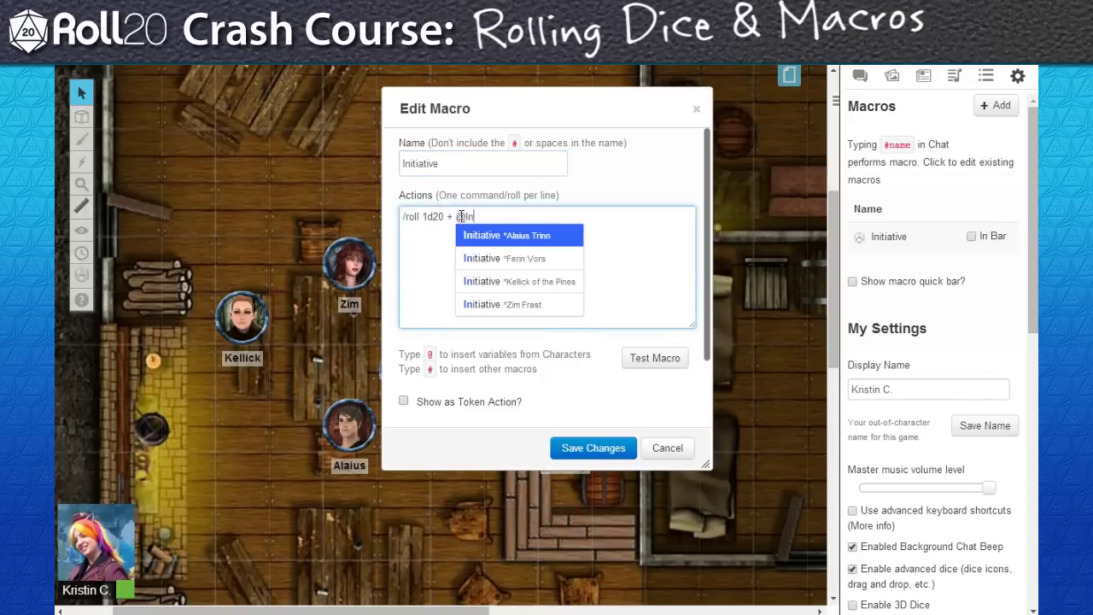
key("Return")
Step: Save and run the updated Initiative macro, posting a 1d20 + 2 roll totalling 3
left_click(592, 450)
left_click(857, 236)
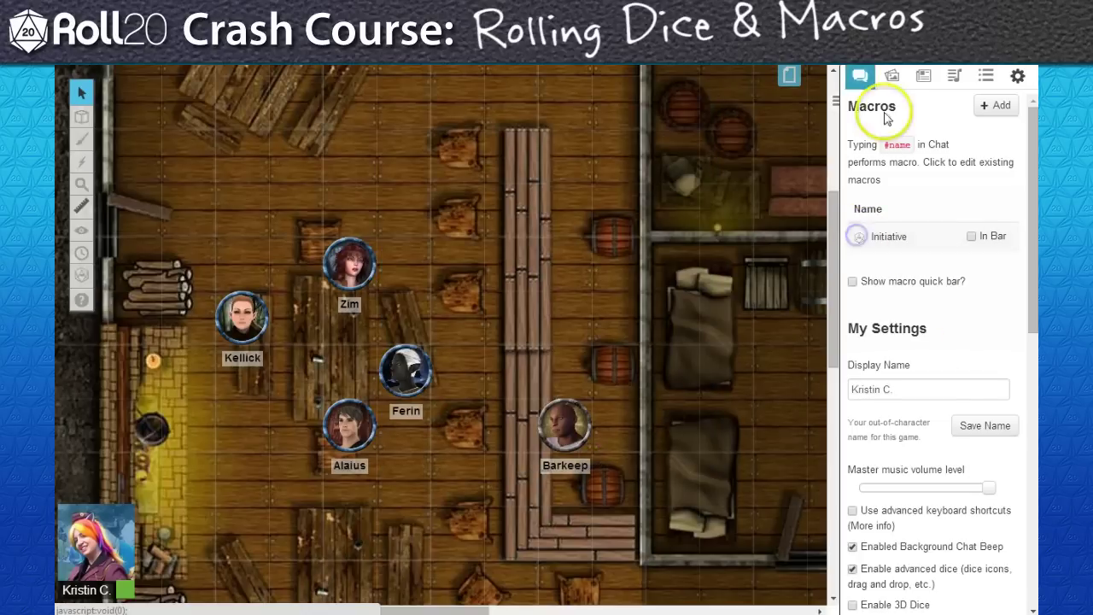
left_click(860, 75)
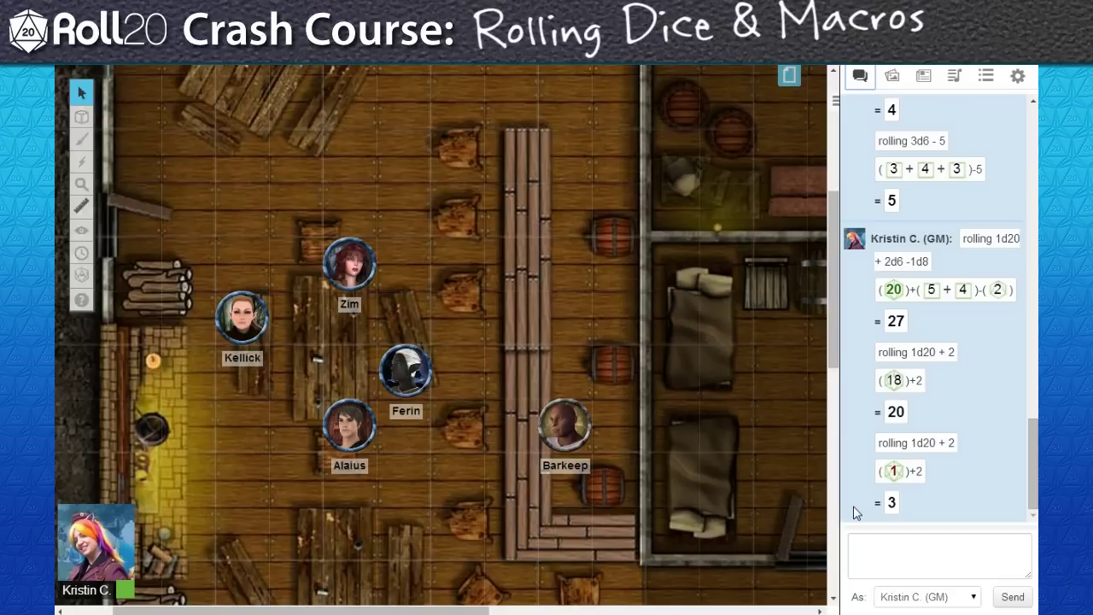
left_click(1017, 76)
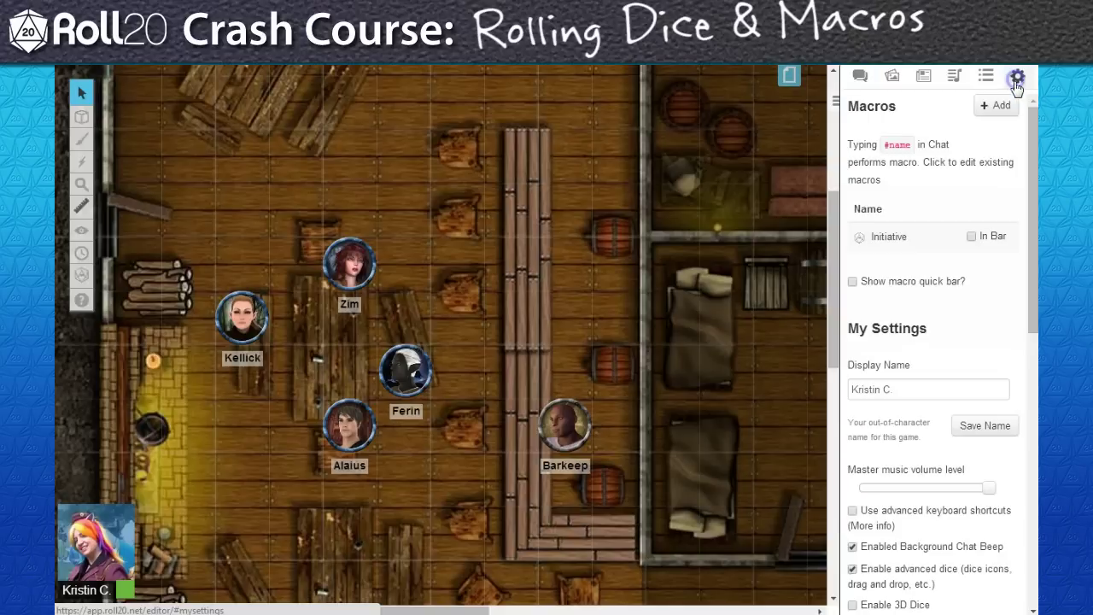
Step: Show the macro as a token action rolling 1d20 + @{selected|Initiative}, and save it
left_click(859, 242)
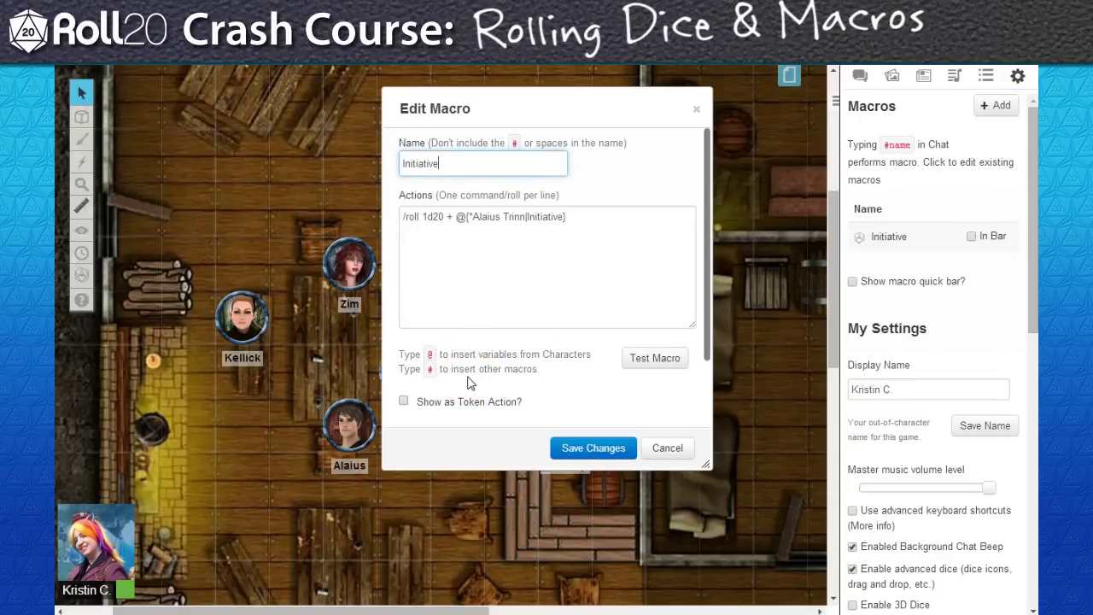
left_click(404, 401)
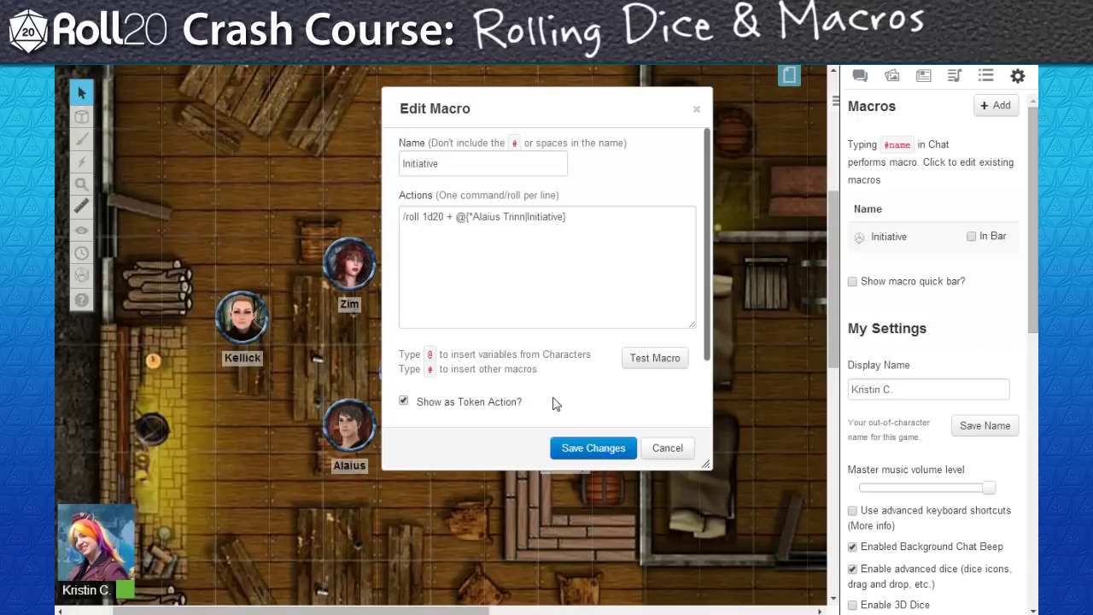
left_click(475, 217)
left_click_drag(483, 217, 525, 217)
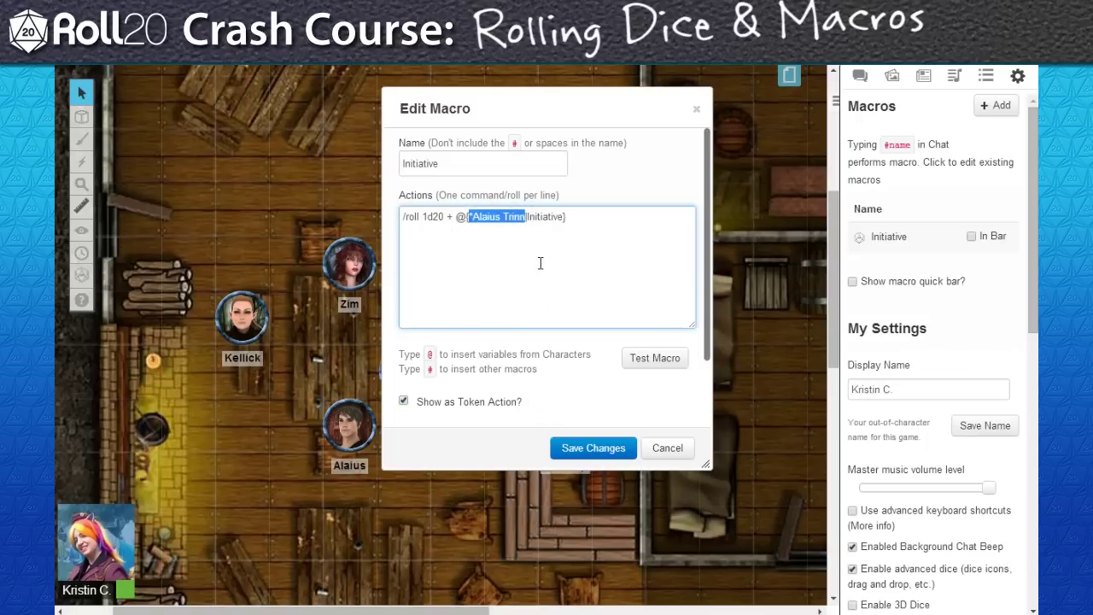
type("selected")
left_click(539, 232)
left_click(571, 453)
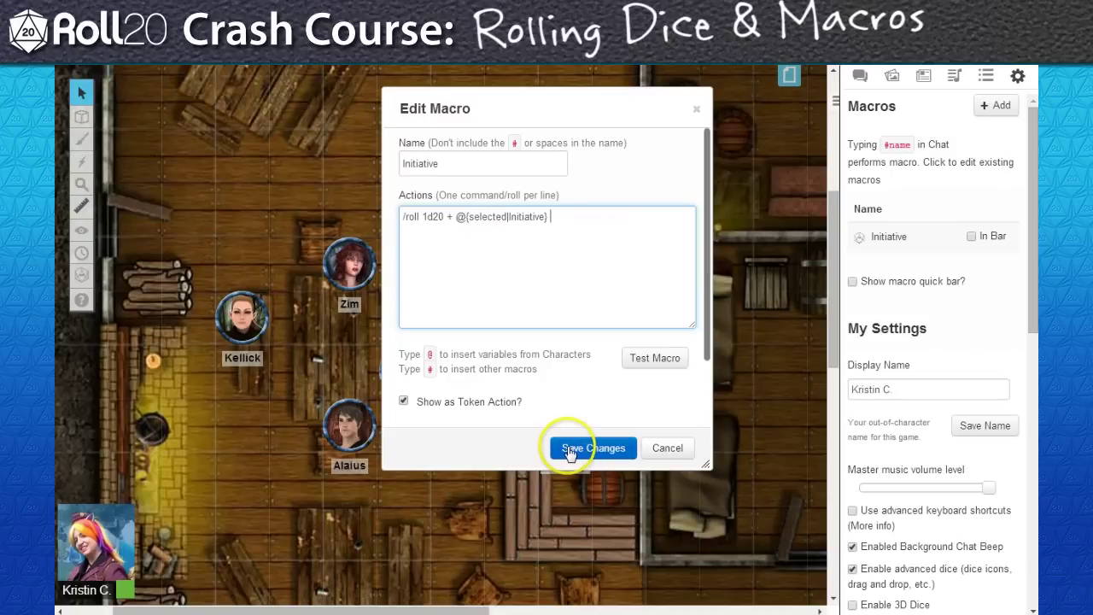
Step: Select the Alaius token and roll its Initiative token action twice, checking chat
left_click(349, 431)
left_click(162, 148)
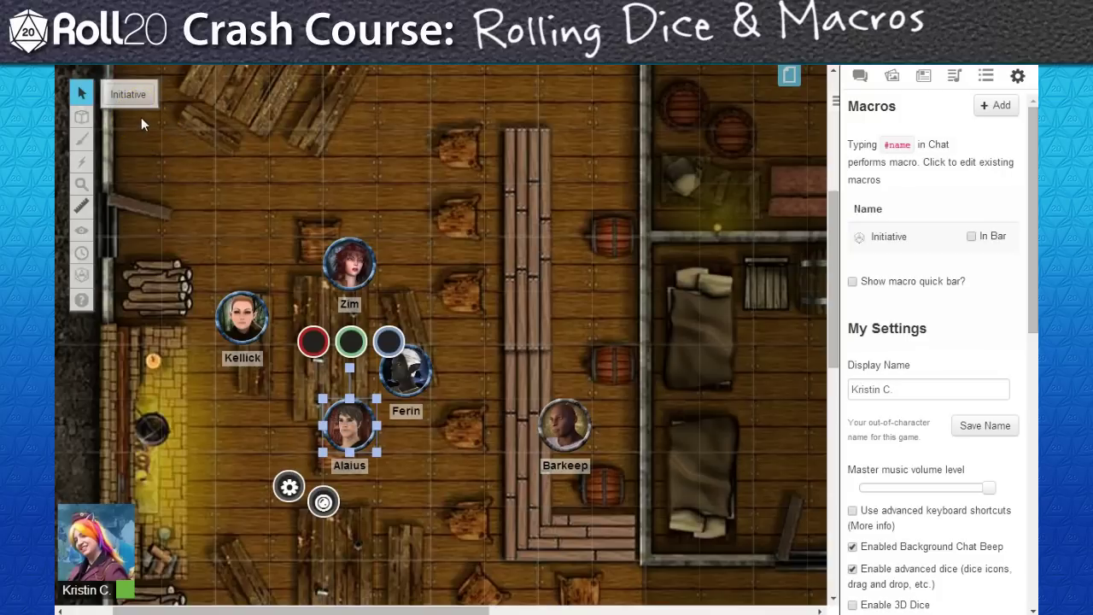
left_click(129, 94)
left_click(912, 89)
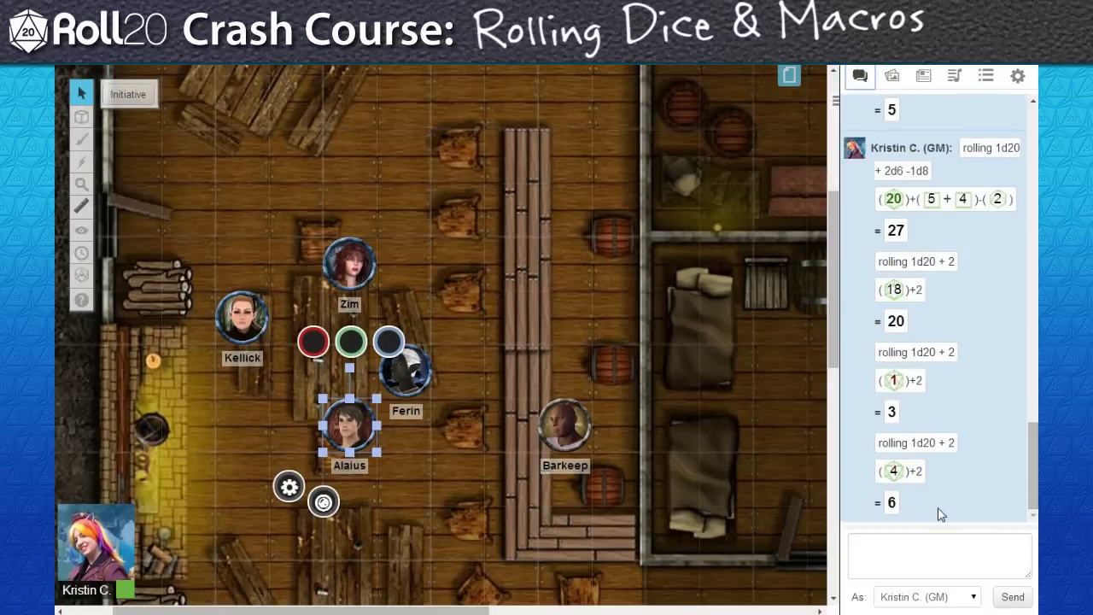
left_click(143, 92)
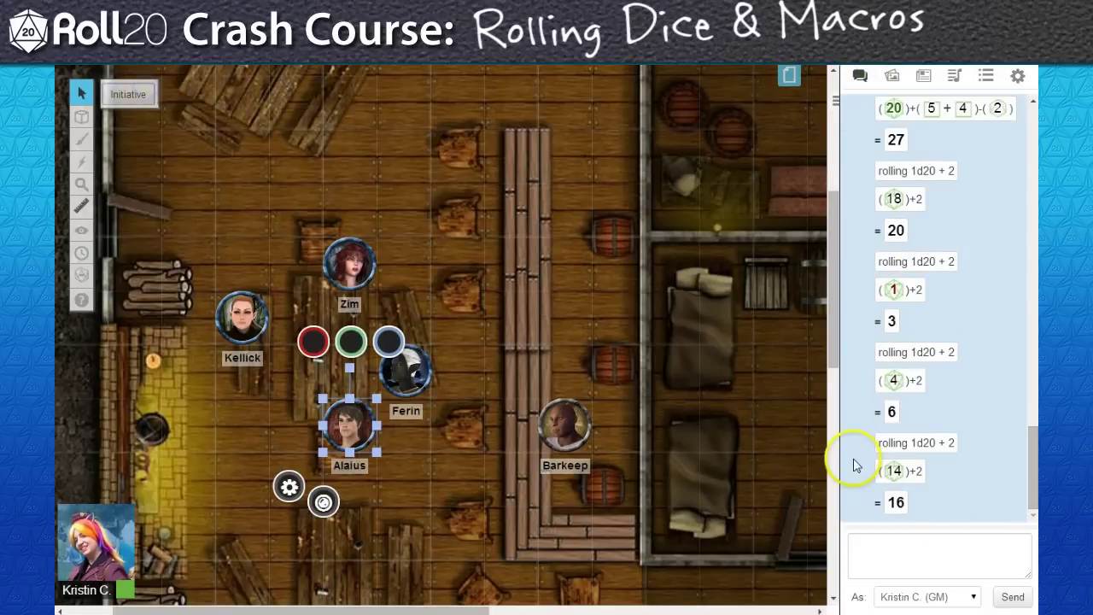
Step: Roll the Initiative token action for the Ferin, Zim and Kellick tokens in turn
left_click(407, 372)
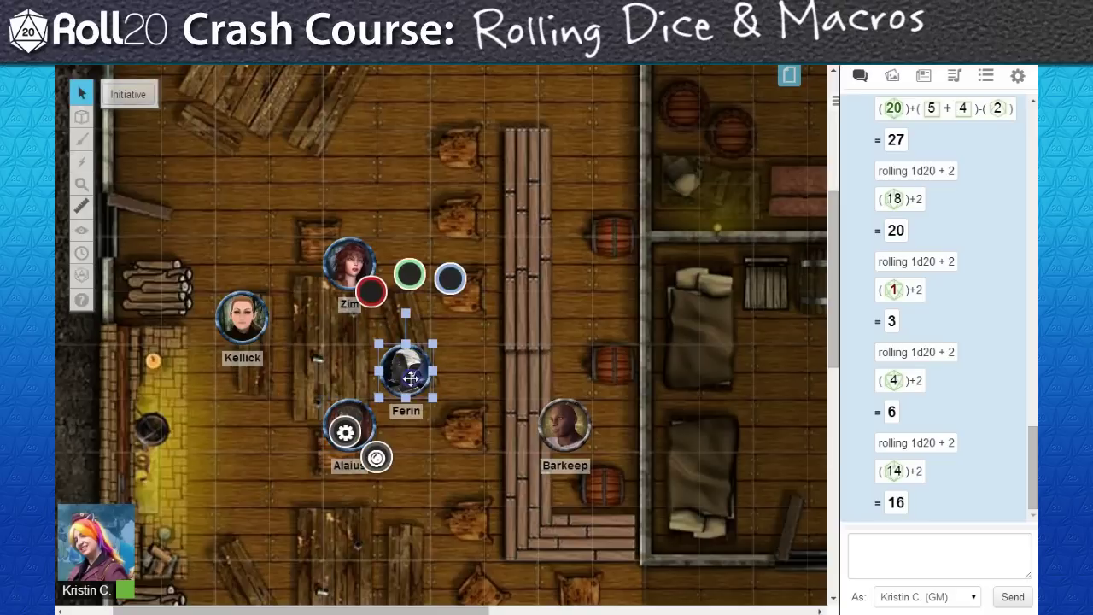
left_click(124, 97)
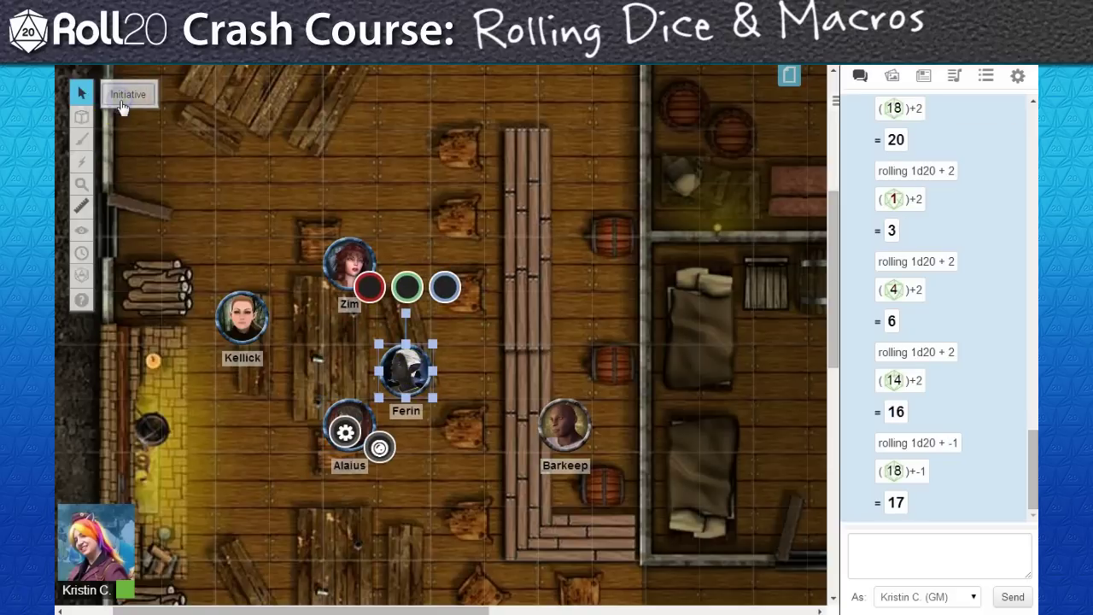
left_click(344, 255)
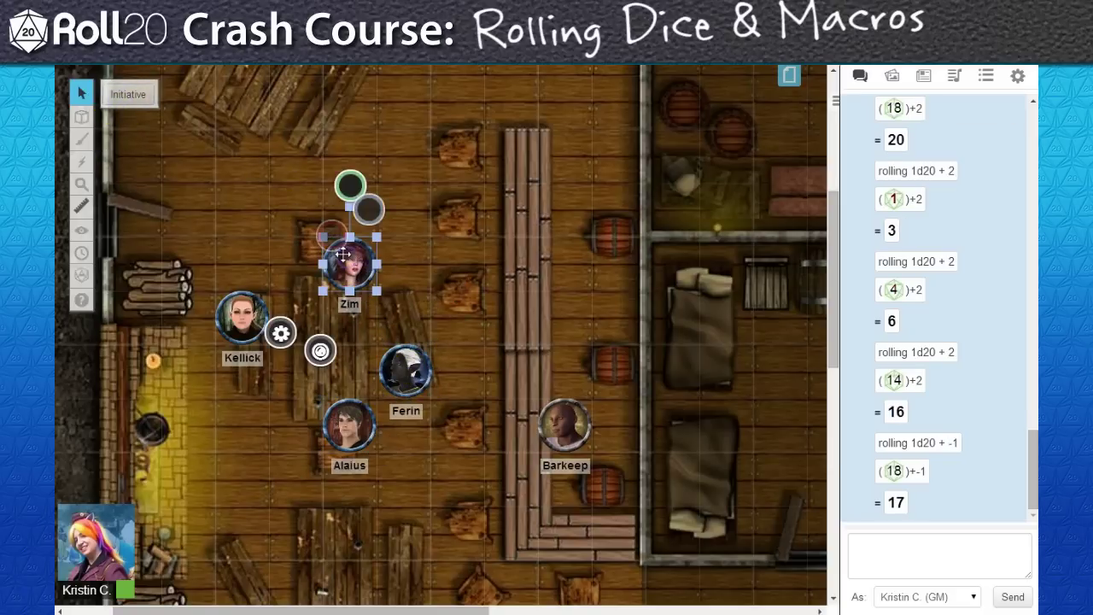
left_click(111, 93)
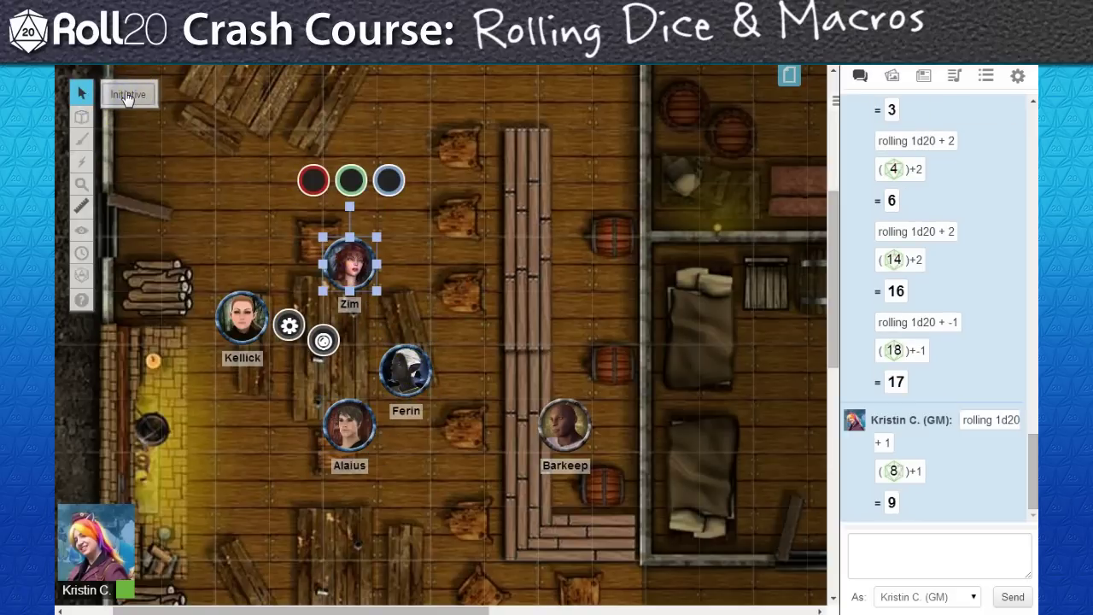
left_click(237, 333)
left_click(132, 96)
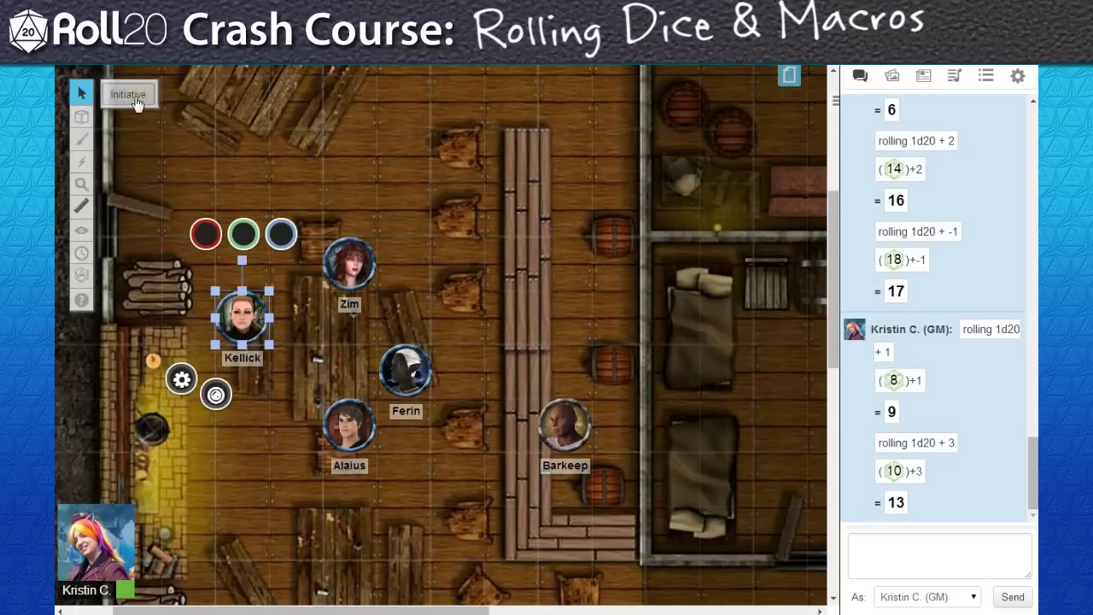
left_click(199, 177)
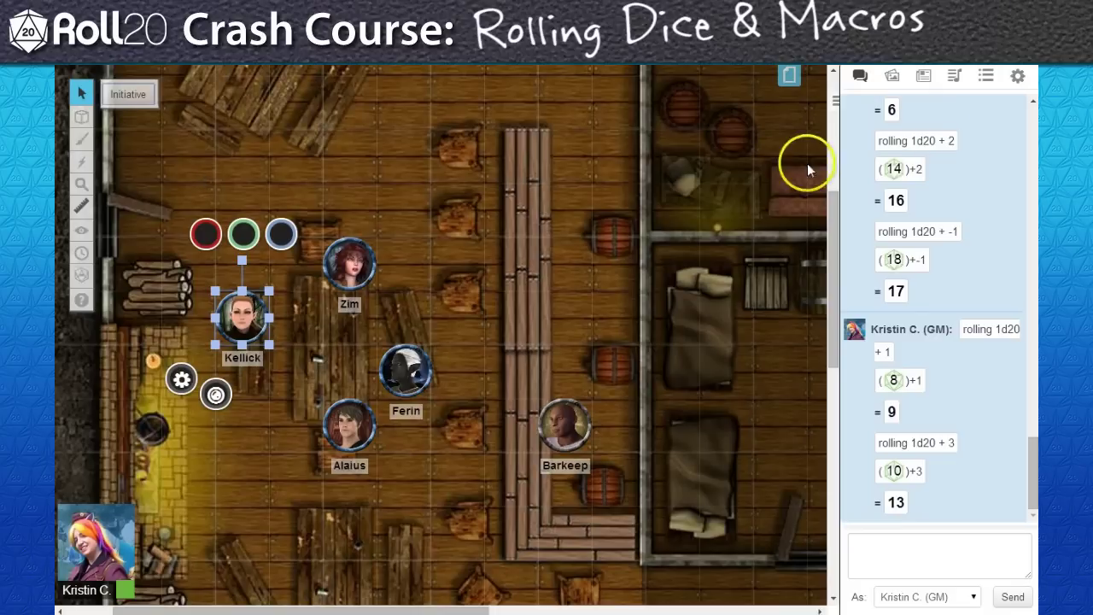
left_click(1016, 79)
Step: Set the Initiative macro visible to All Players, save it, and roll the token action
left_click(855, 236)
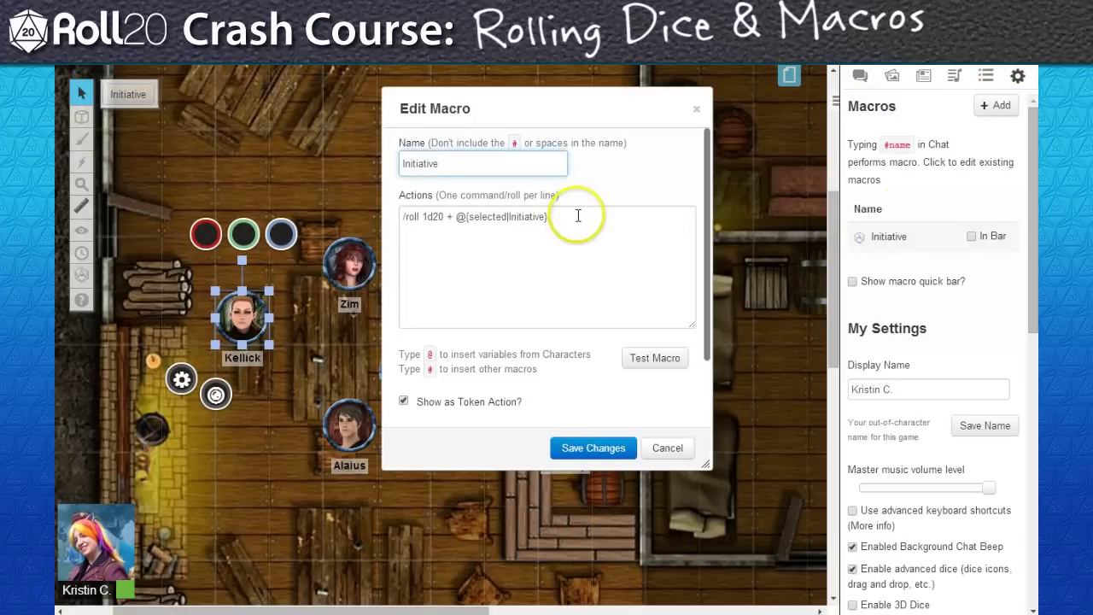
scroll(576, 215, "down", 2)
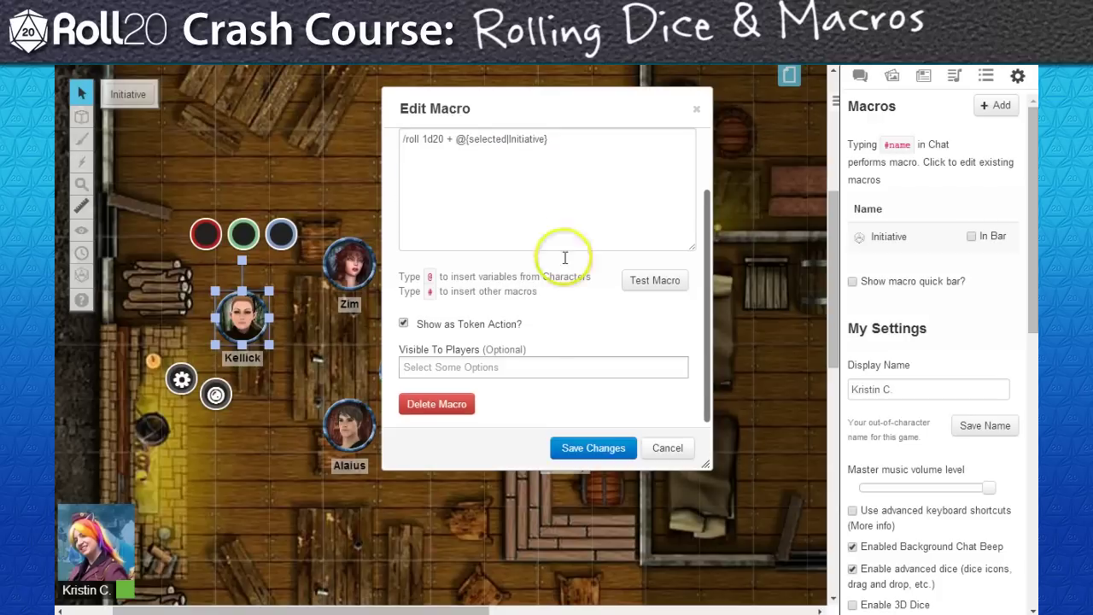
left_click(535, 369)
left_click(521, 389)
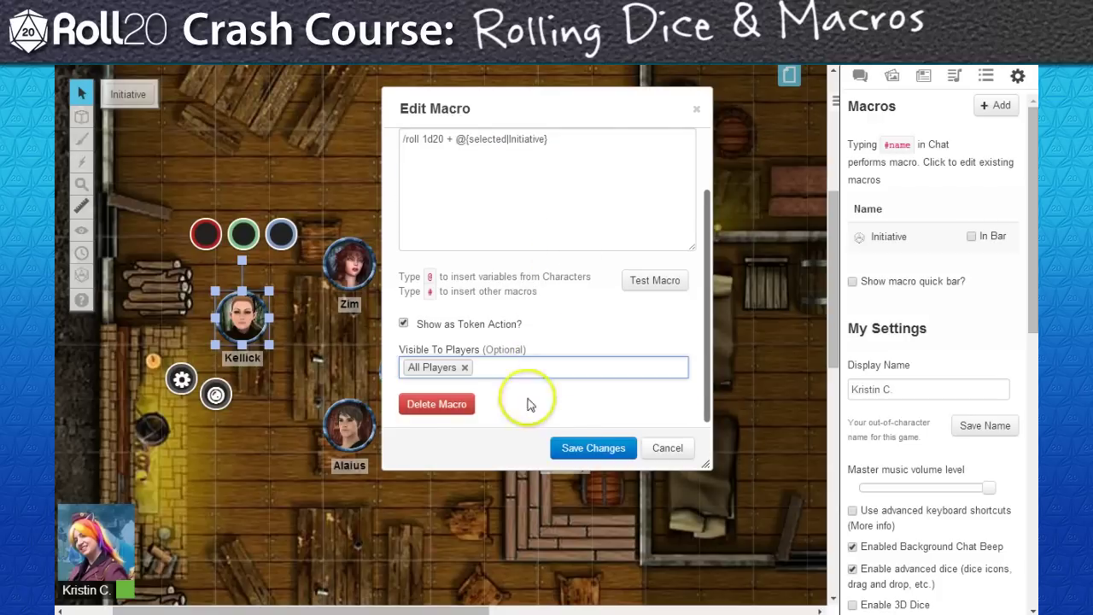
left_click(567, 448)
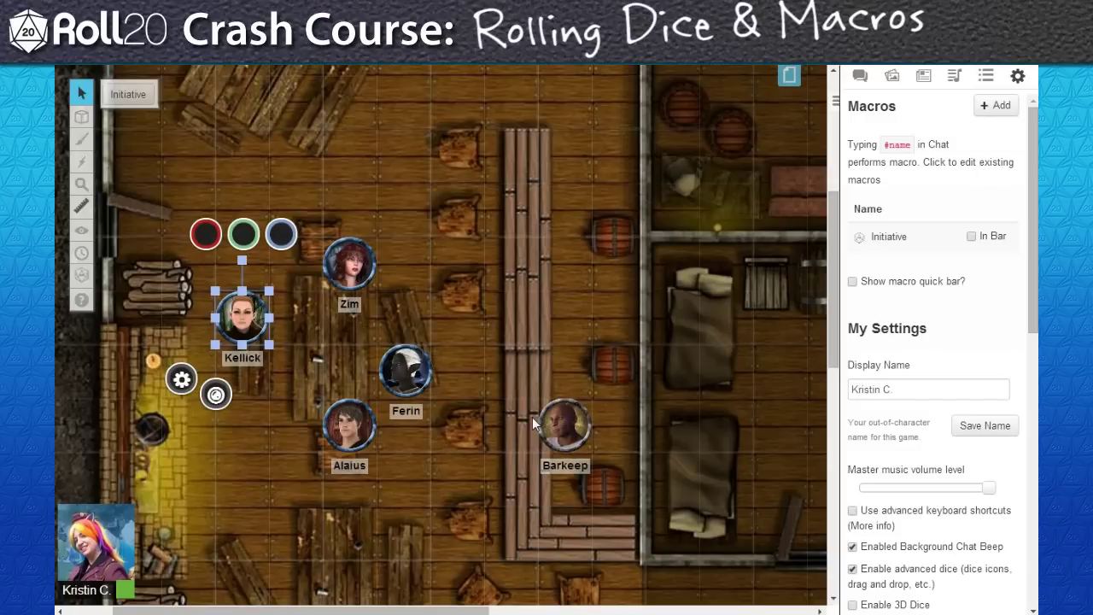
left_click(128, 94)
key("Tab")
Step: Roll initiative for the Zim token, then scroll down the Guides category page
left_click(136, 101)
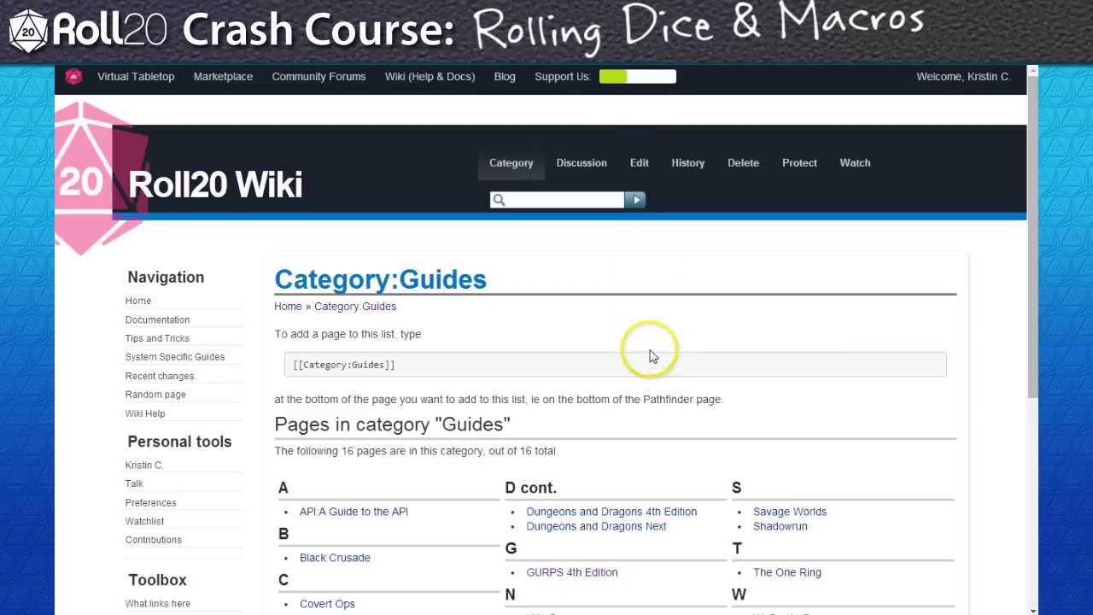
scroll(664, 372, "down", 1)
scroll(654, 373, "down", 2)
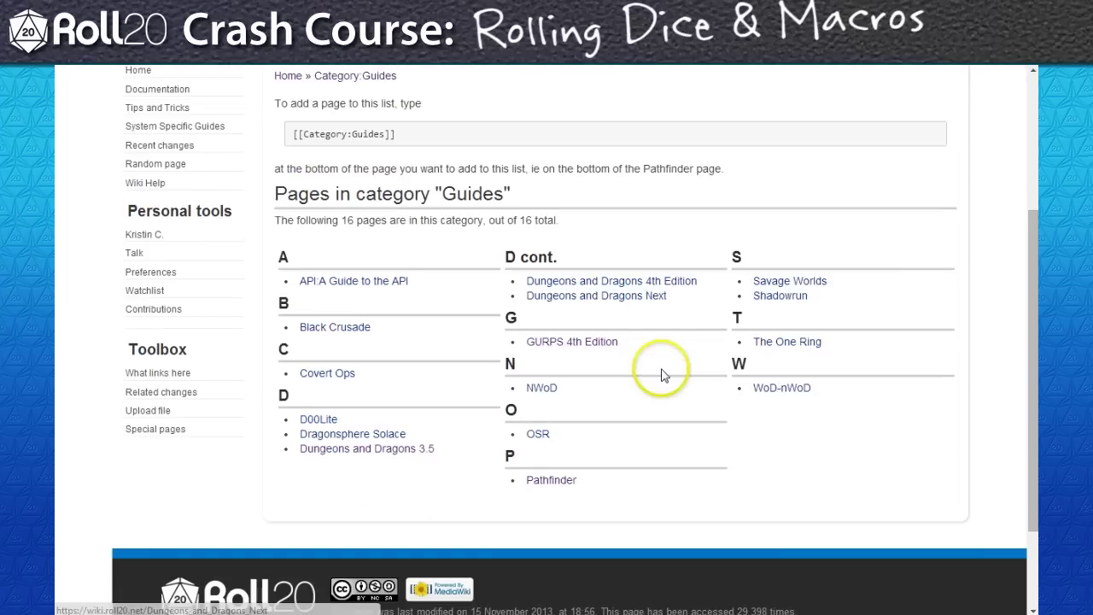
Step: Open the Pathfinder guide and read down through its character sheet and macro examples
left_click(554, 481)
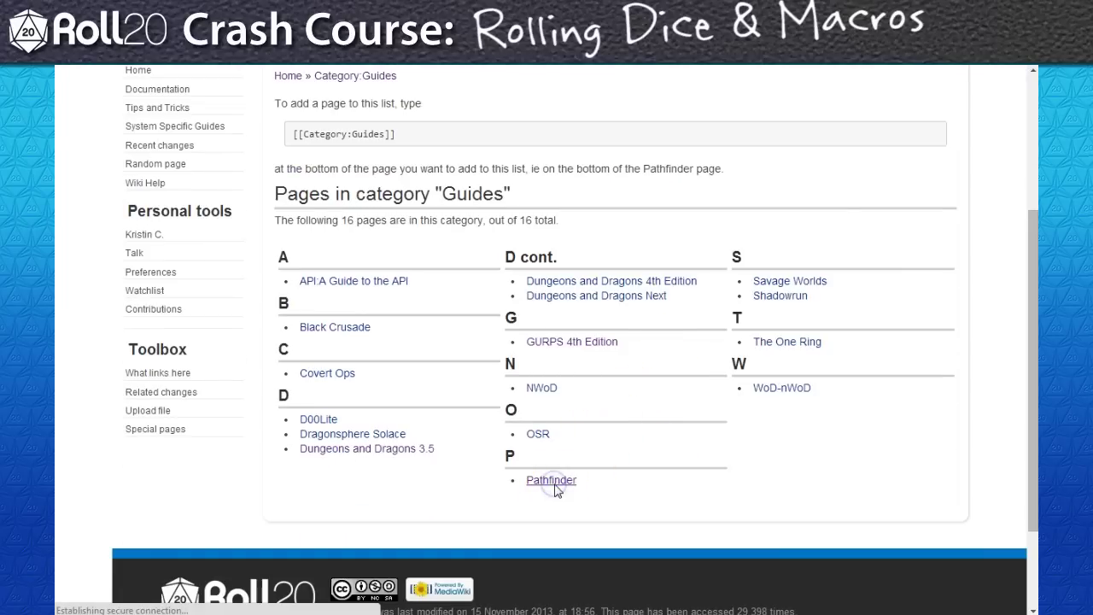
scroll(777, 476, "down", 4)
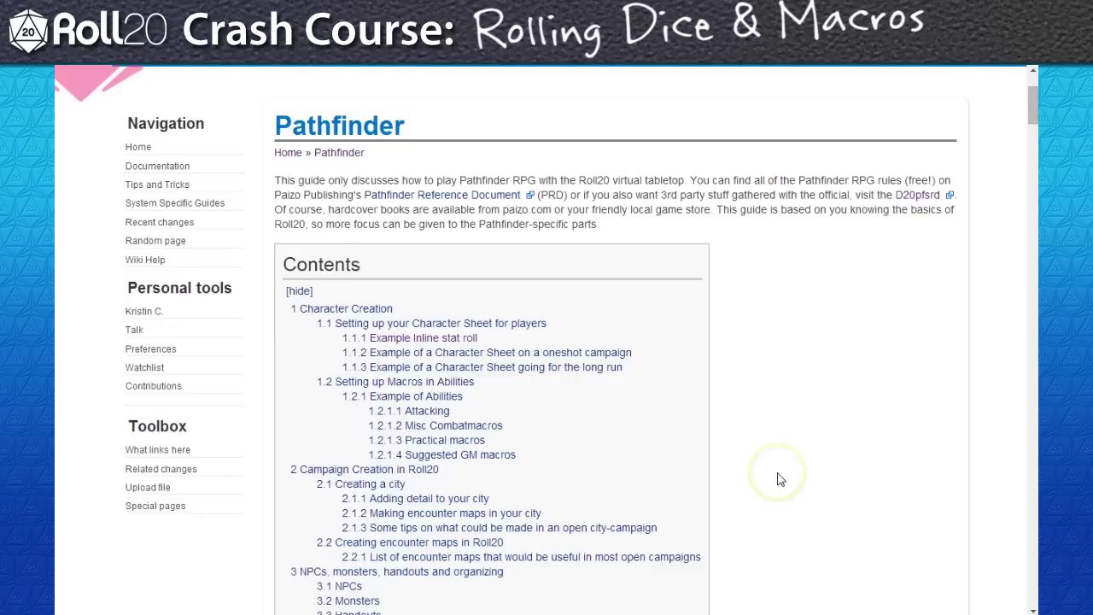
scroll(781, 478, "down", 6)
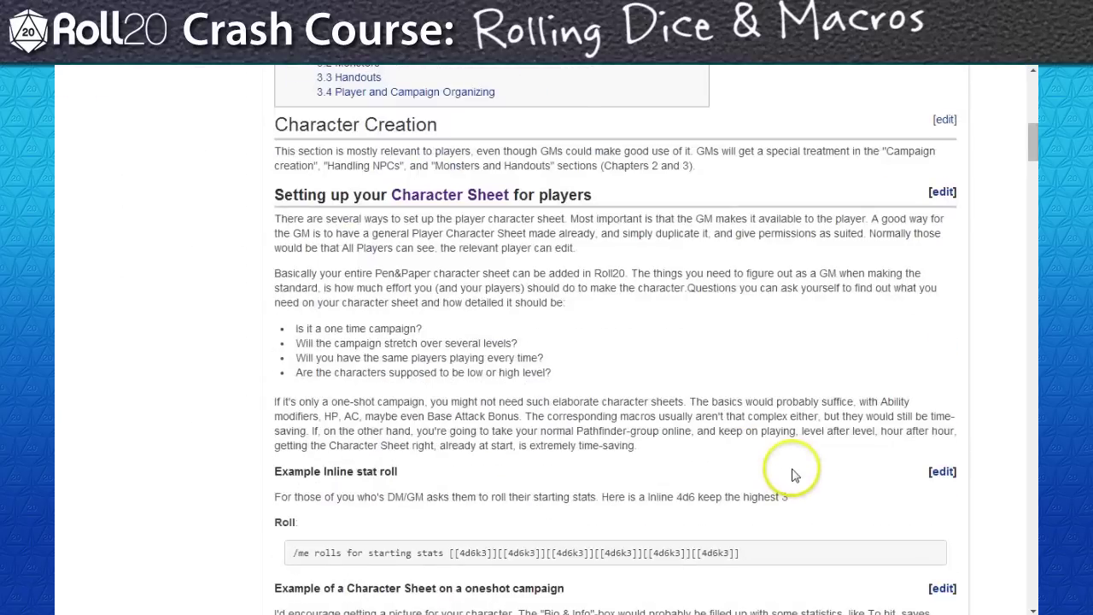
scroll(792, 475, "down", 8)
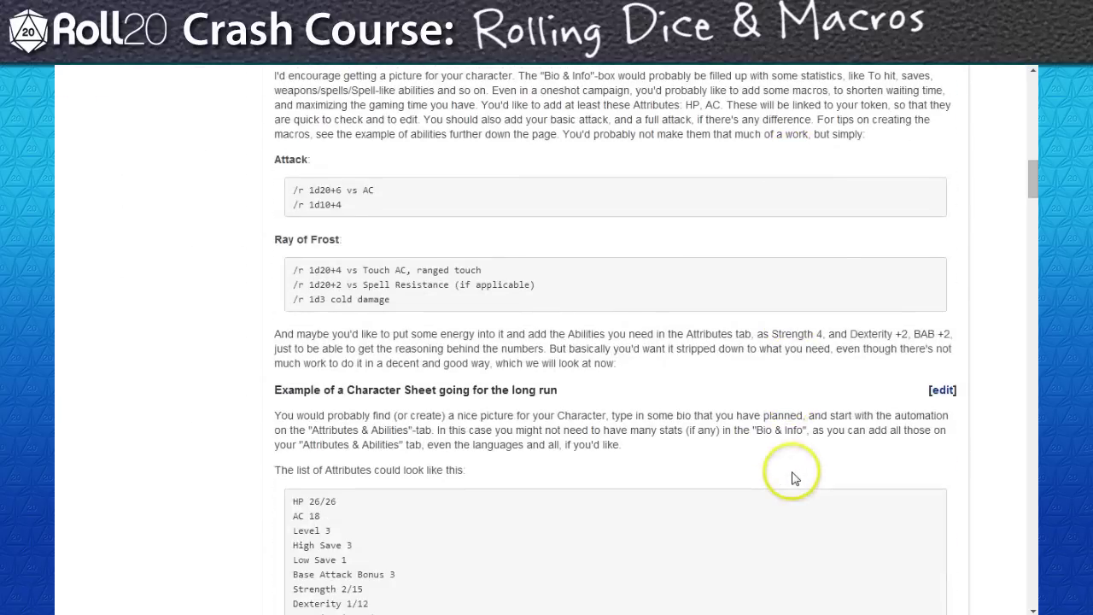
scroll(793, 478, "down", 1)
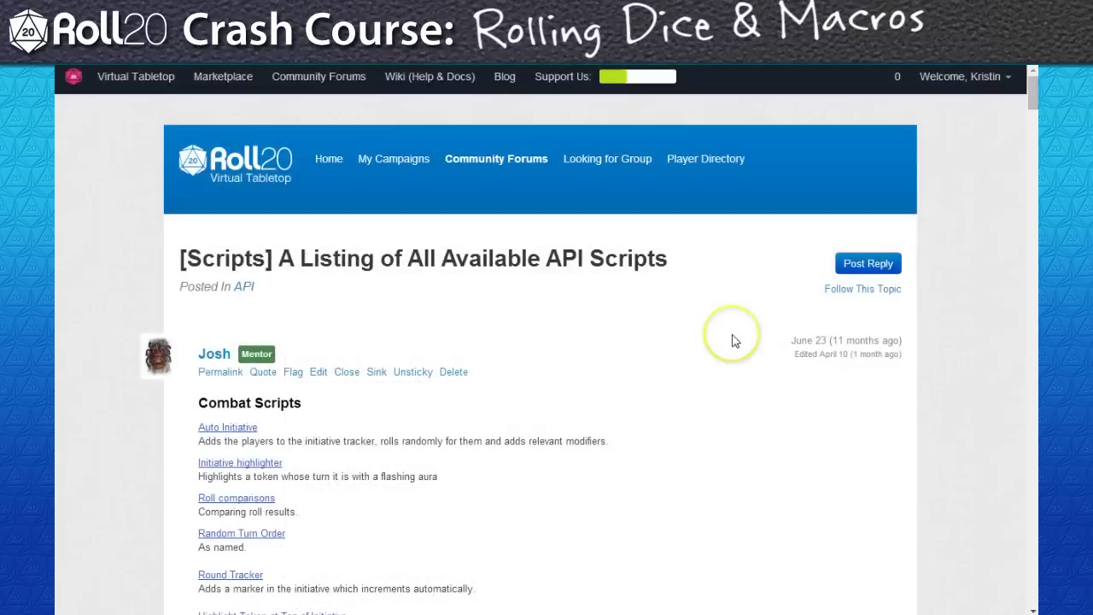
Step: Scroll the API scripts thread through Combat Scripts, Tokens - Conditions / Status / Health, and Tokens - Movement
scroll(734, 346, "down", 3)
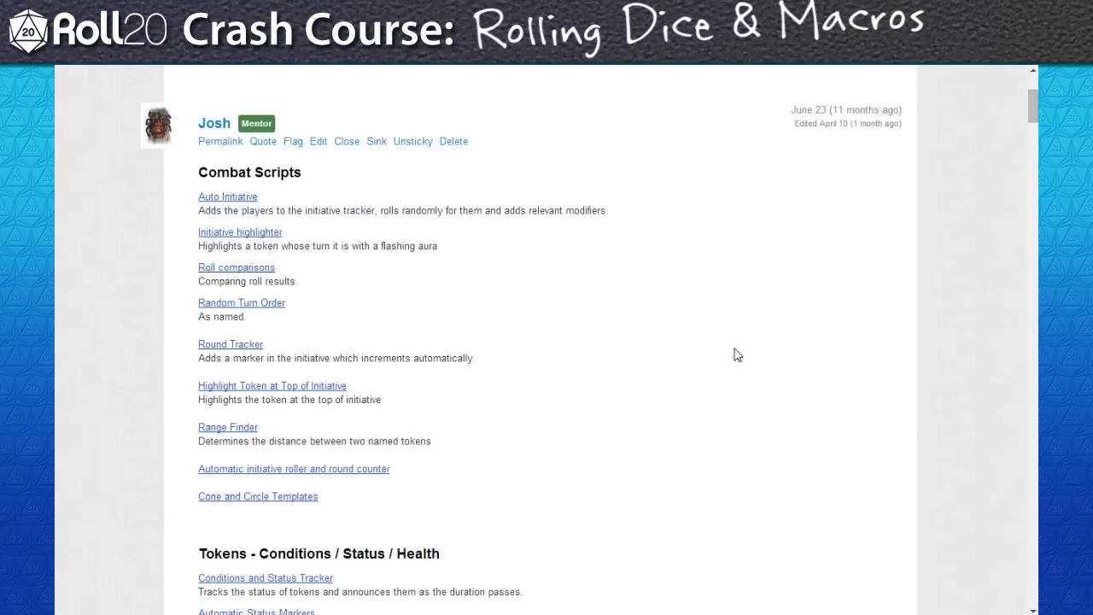
scroll(737, 355, "down", 1)
scroll(737, 356, "down", 3)
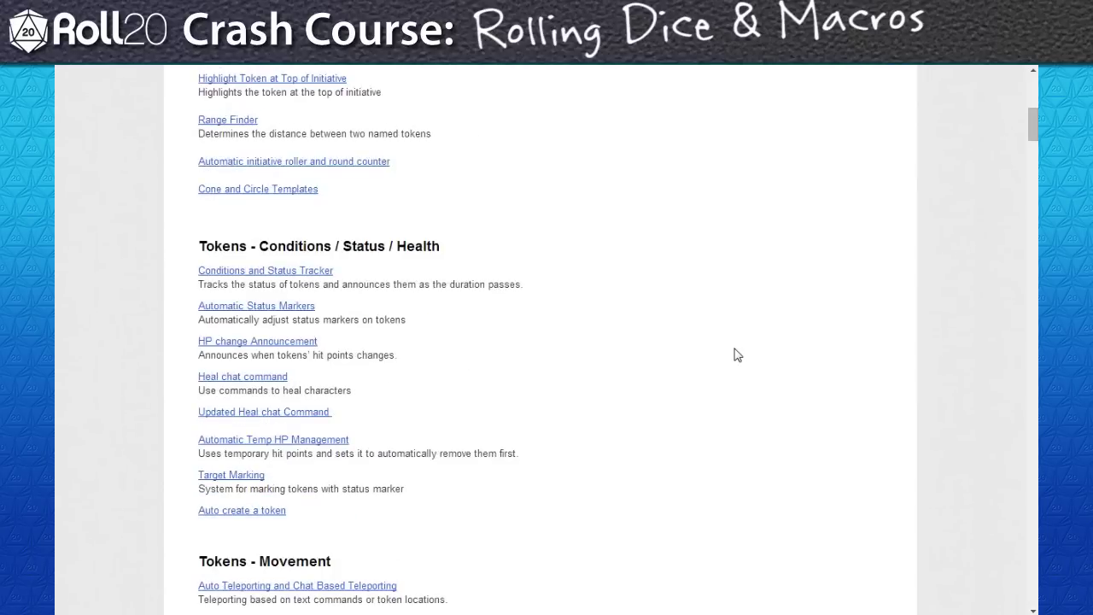
scroll(737, 355, "down", 6)
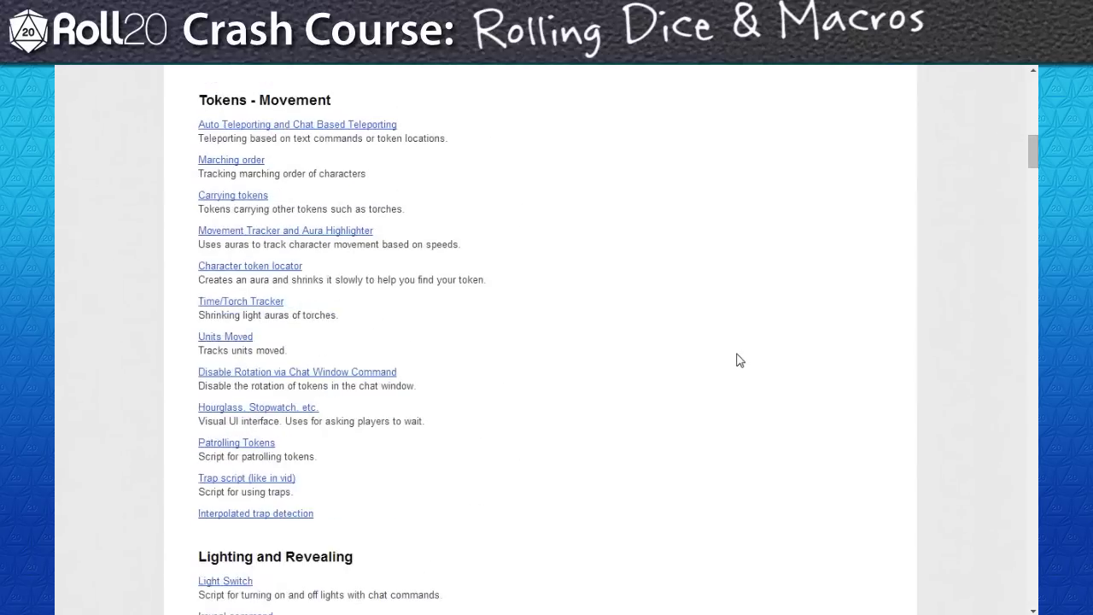